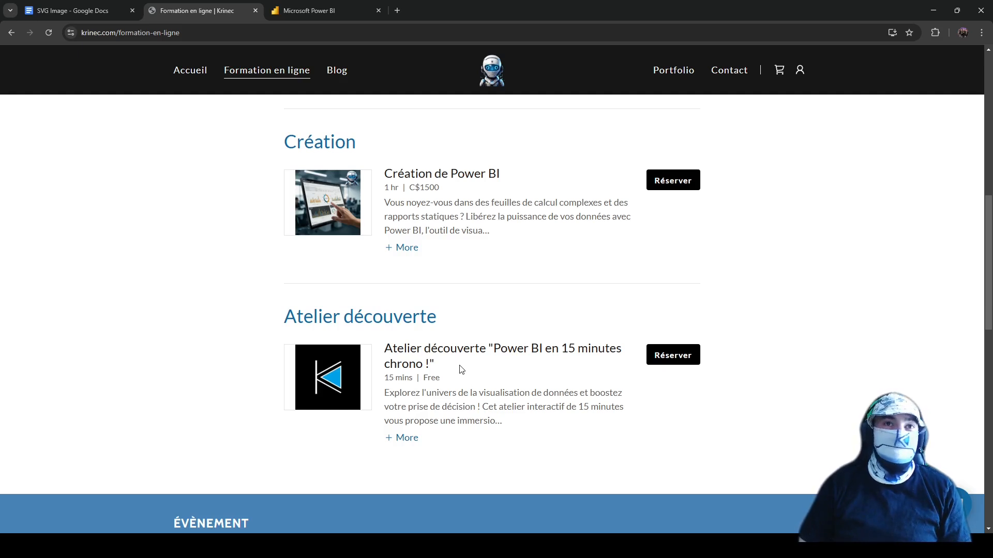
# Switch from the training web page to the Power BI report and inspect the icons on the DashBord sales cards and gauge
pyautogui.scroll(10, 460, 368)
pyautogui.scroll(-10, 310, 300)
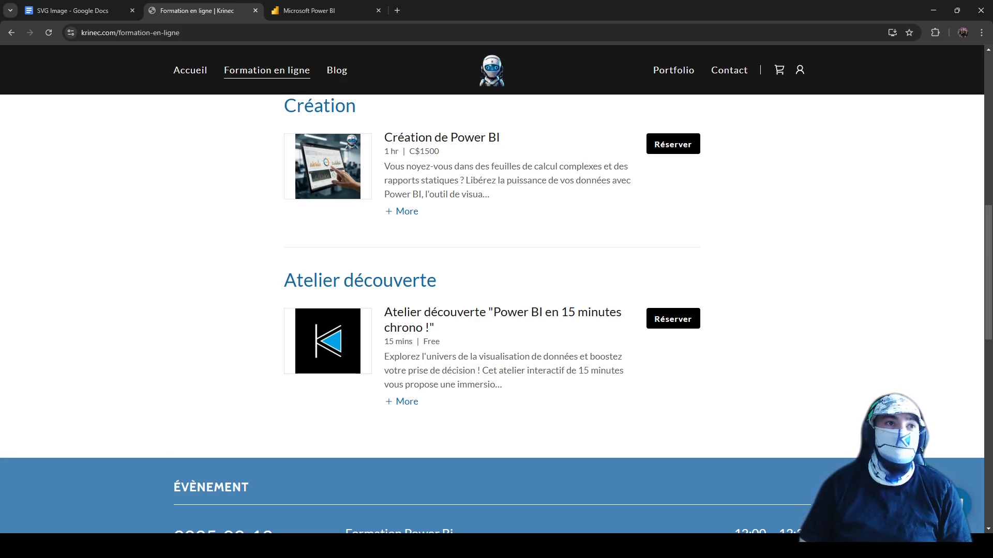
pyautogui.hotkey('alt', 'Tab')
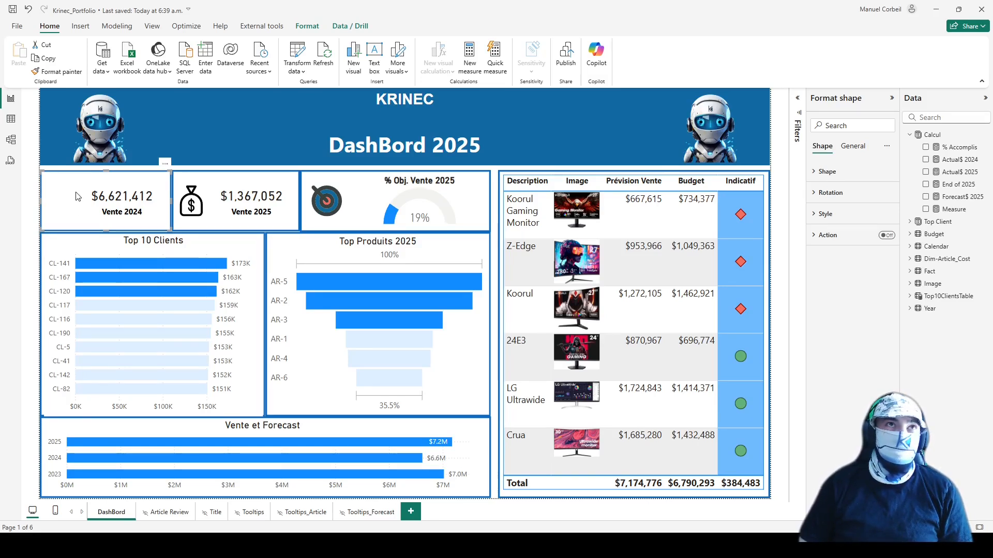
pyautogui.click(192, 199)
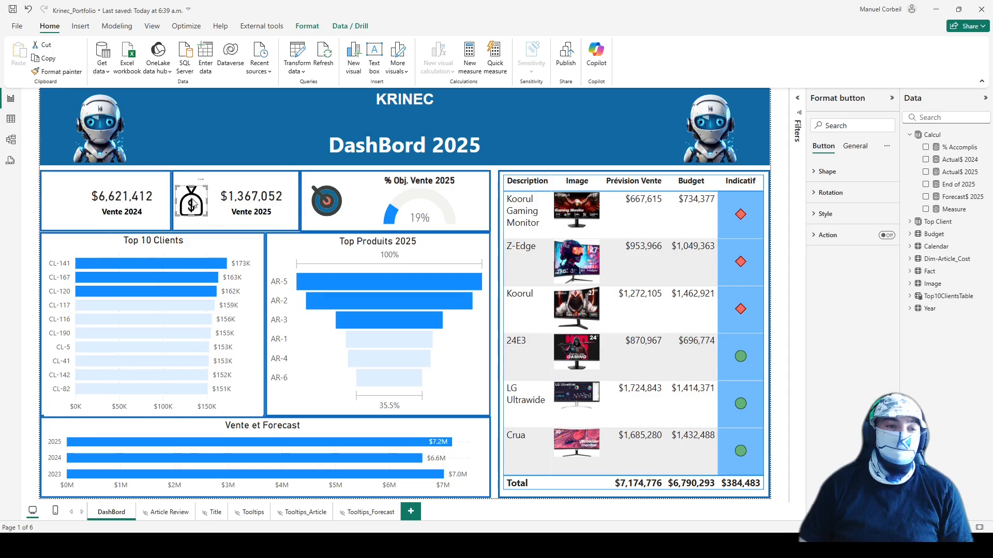
pyautogui.click(331, 206)
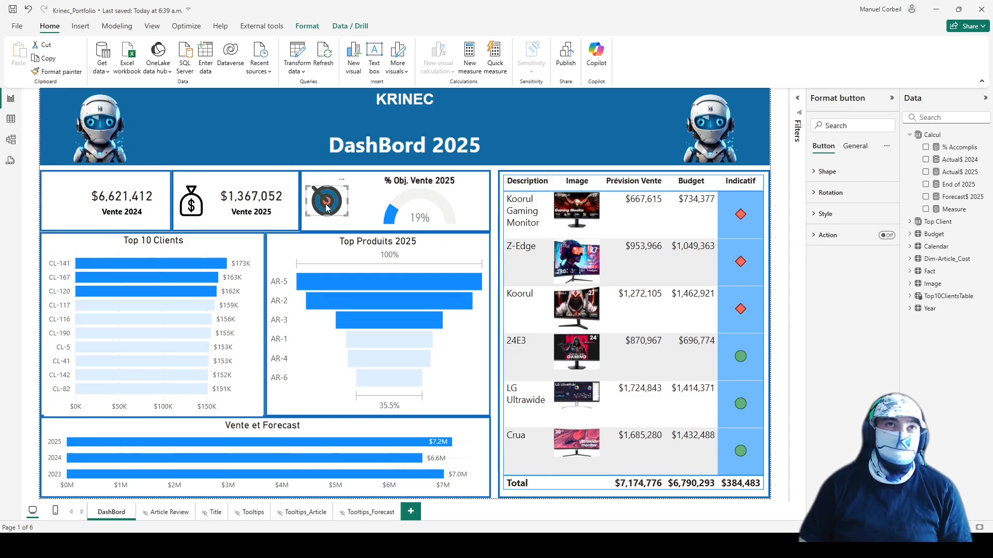
pyautogui.click(60, 203)
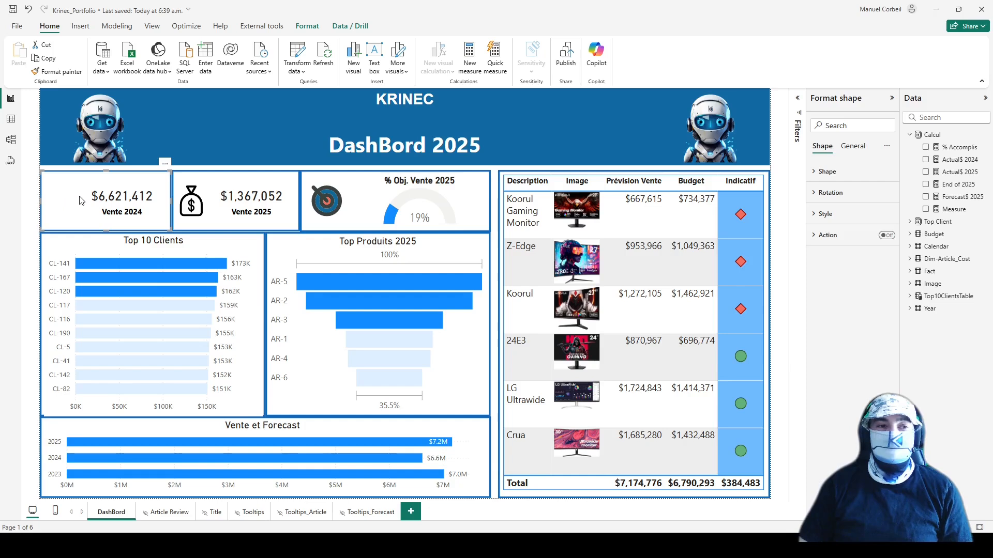
# Enlarge the money-bag icon on the Vente 2025 card across the neighbouring visuals, and undo the resize
pyautogui.click(192, 202)
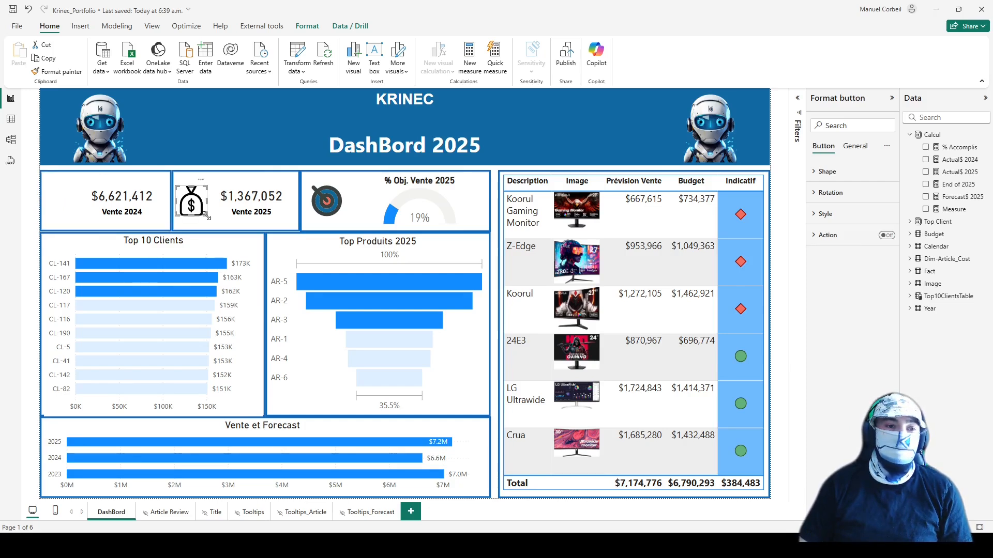
pyautogui.moveTo(207, 218); pyautogui.dragTo(430, 388)
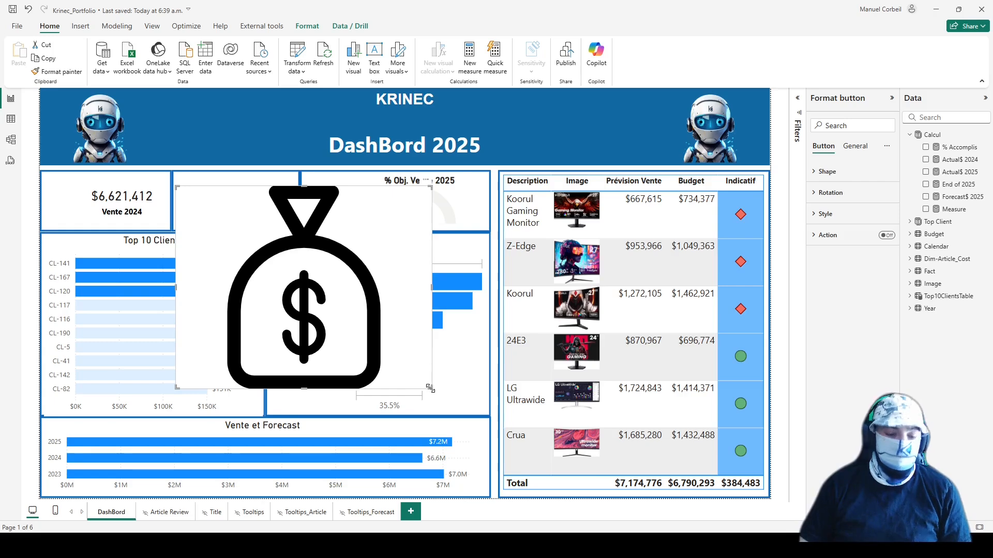
pyautogui.hotkey('ctrl', 'z')
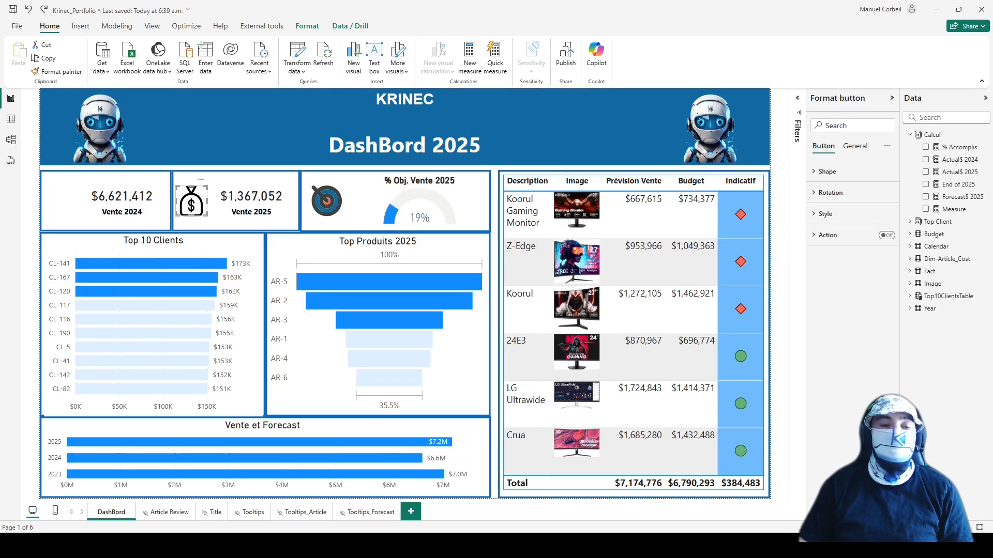
# Add a new report page and copy the blue KRINEC header banner onto it from the DashBord page
pyautogui.click(411, 513)
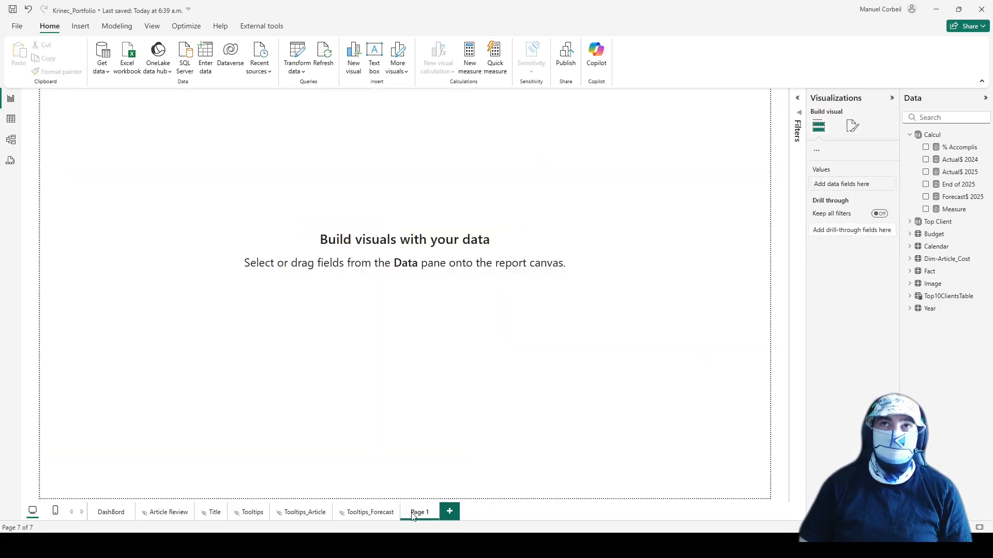
pyautogui.click(106, 513)
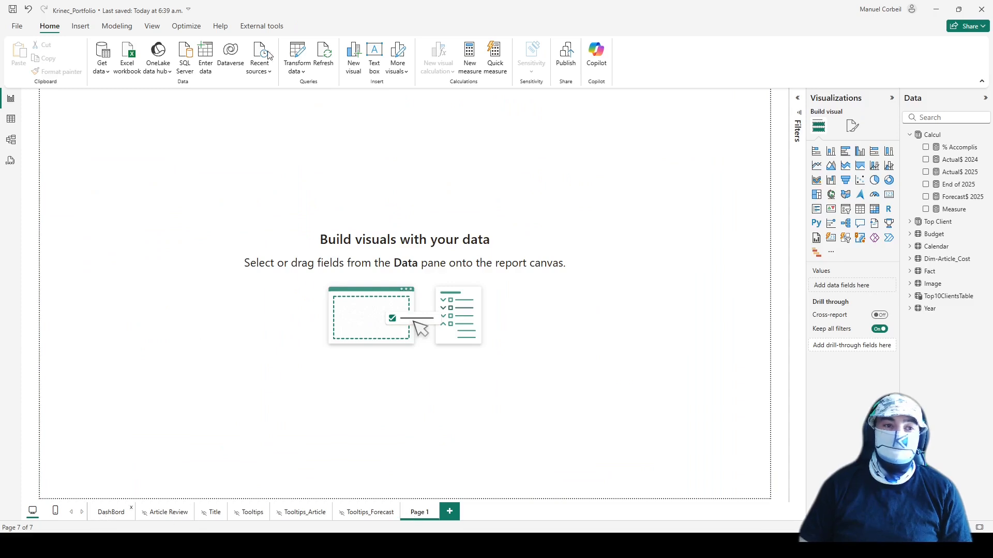
pyautogui.click(250, 125)
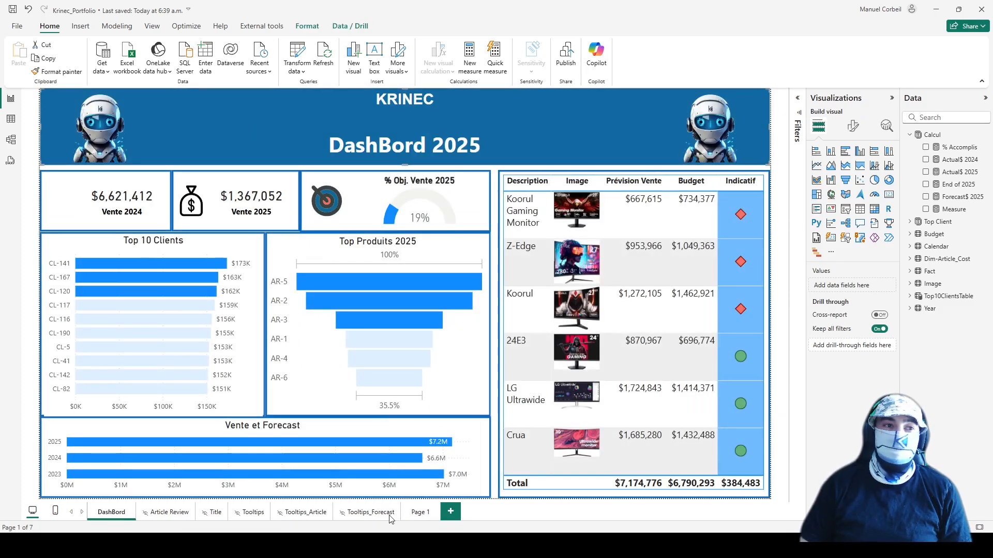
pyautogui.click(422, 521)
pyautogui.hotkey('ctrl', 'v')
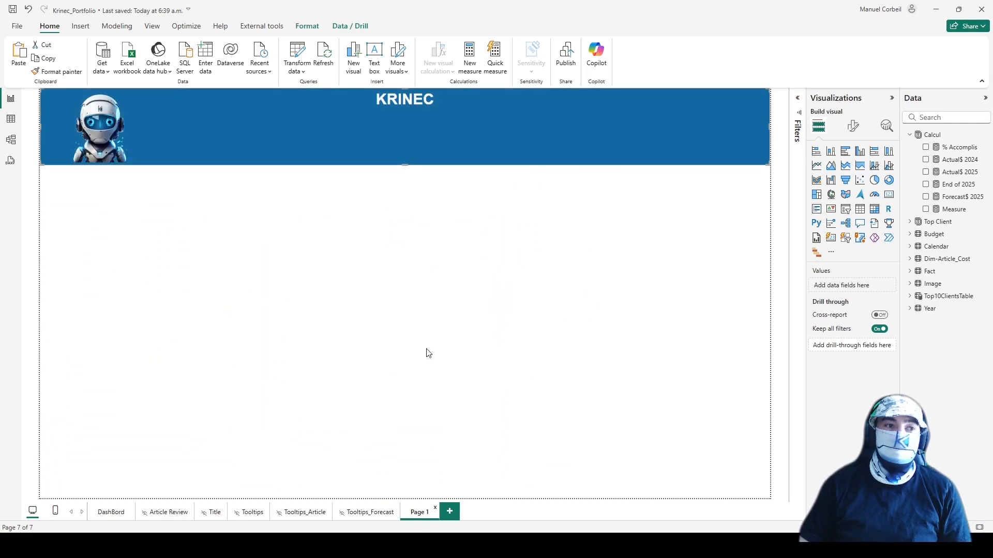
pyautogui.click(426, 349)
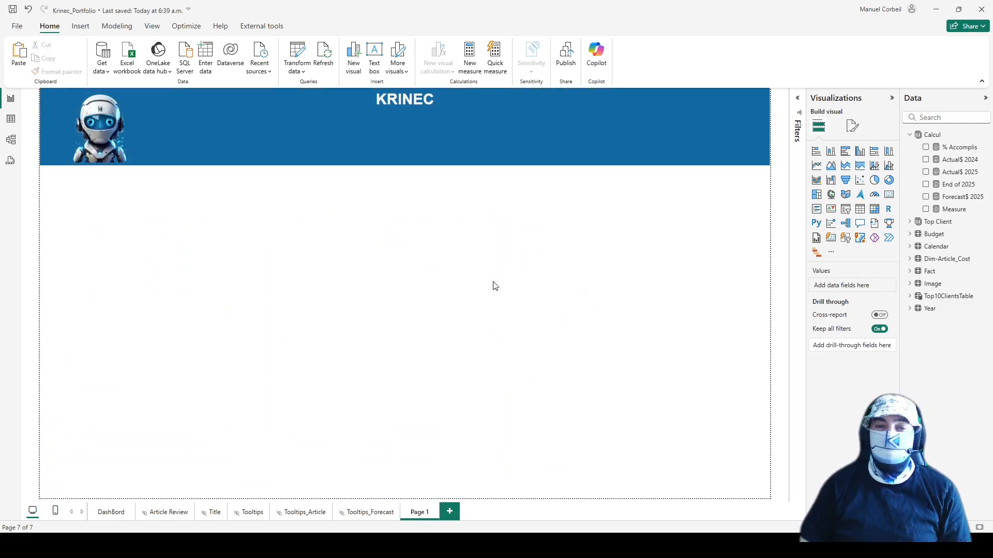
pyautogui.moveTo(274, 252); pyautogui.dragTo(619, 313)
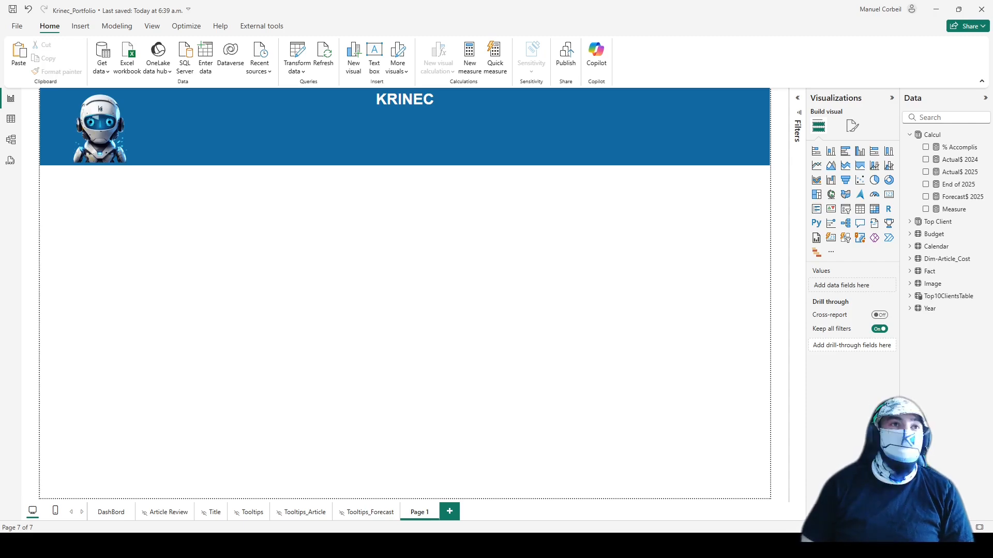
# Switch to the SVG Repo site in the browser and search its vector library for "money"
pyautogui.hotkey('alt', 'Tab')
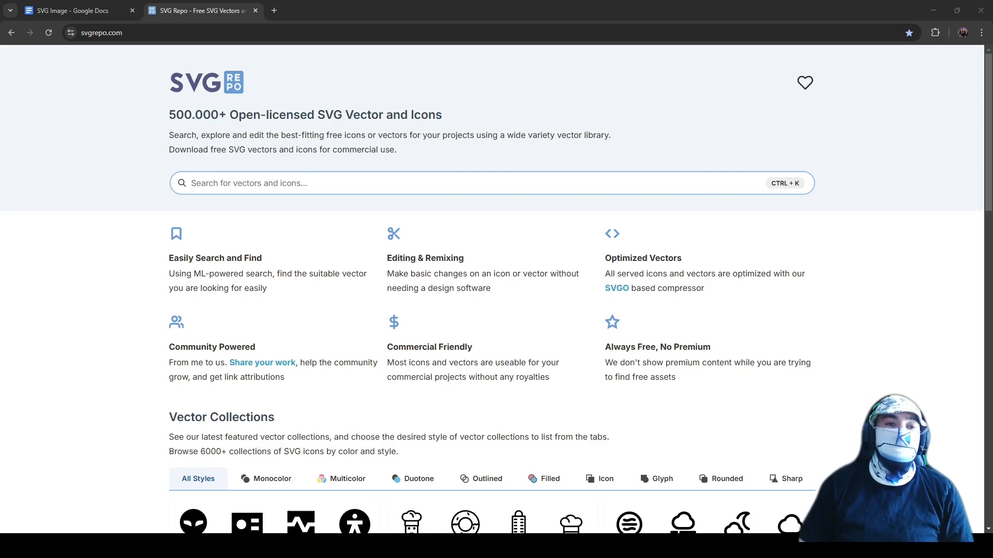
pyautogui.click(308, 181)
pyautogui.scroll(-1, 310, 176)
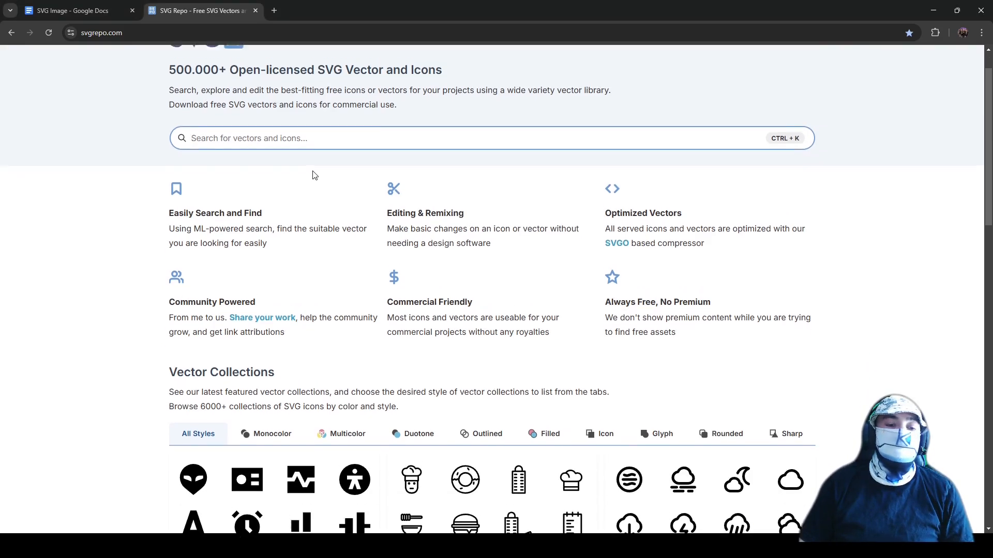
pyautogui.scroll(1, 310, 183)
pyautogui.write('money')
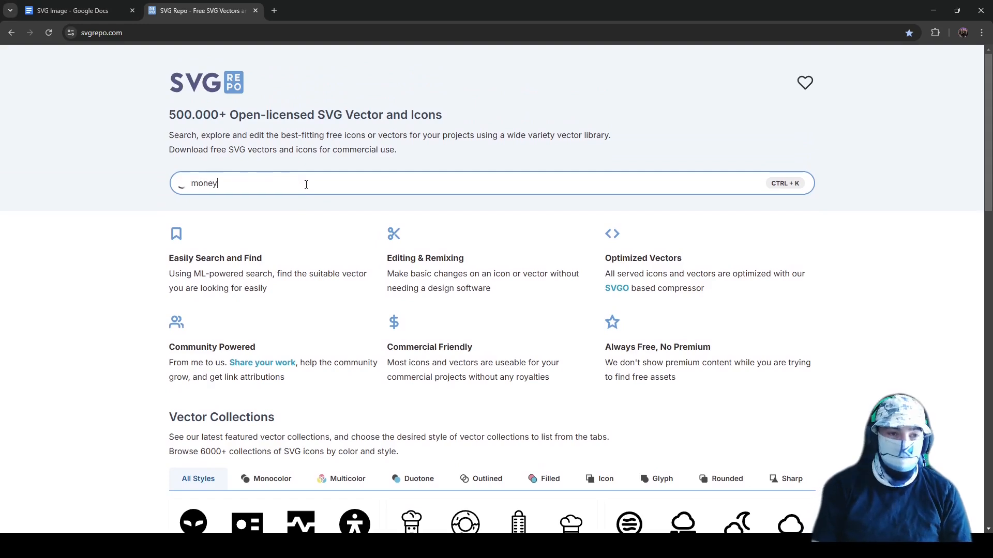
pyautogui.press('Return')
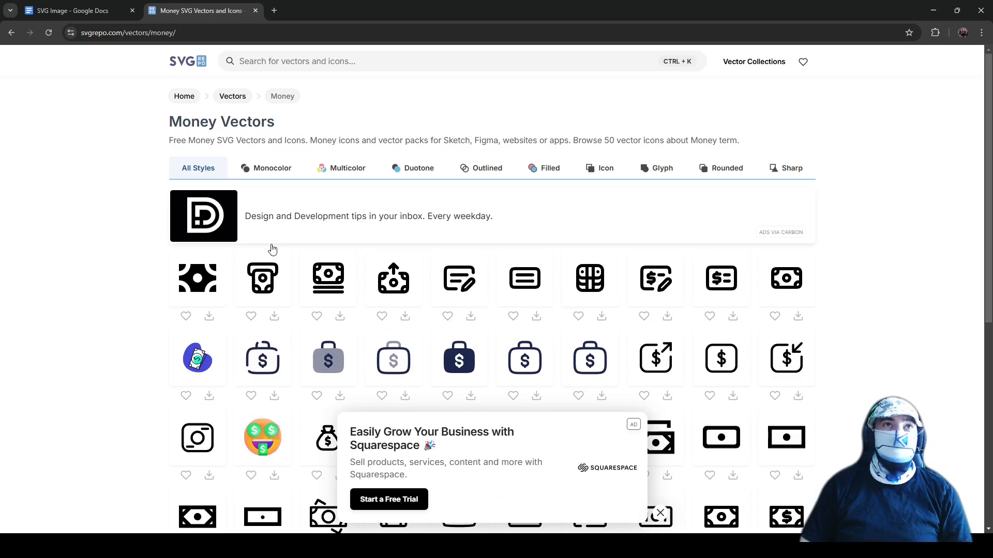
# Browse the money icons and open the piggy-bank vector's detail page
pyautogui.scroll(-2, 362, 231)
pyautogui.scroll(-3, 362, 231)
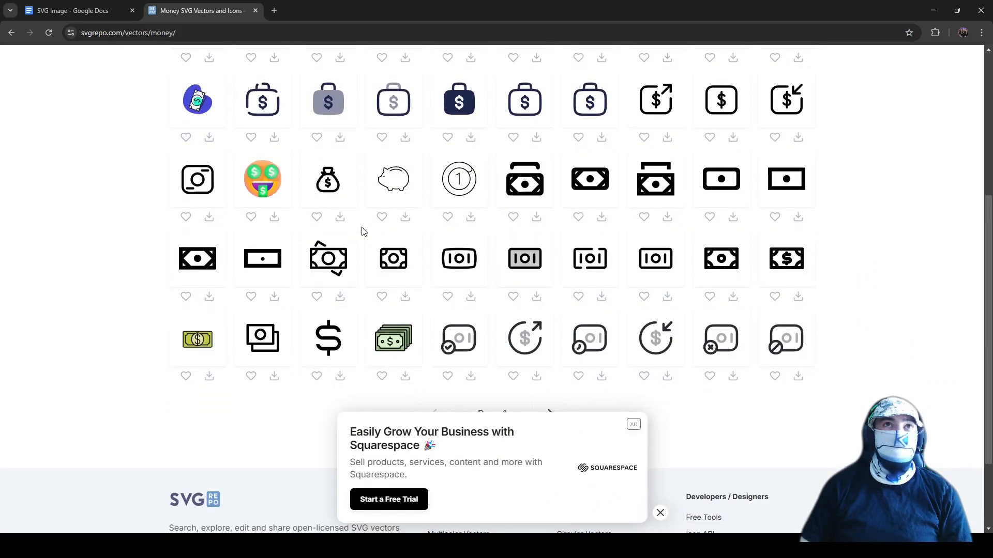
pyautogui.scroll(1, 362, 232)
pyautogui.click(368, 233)
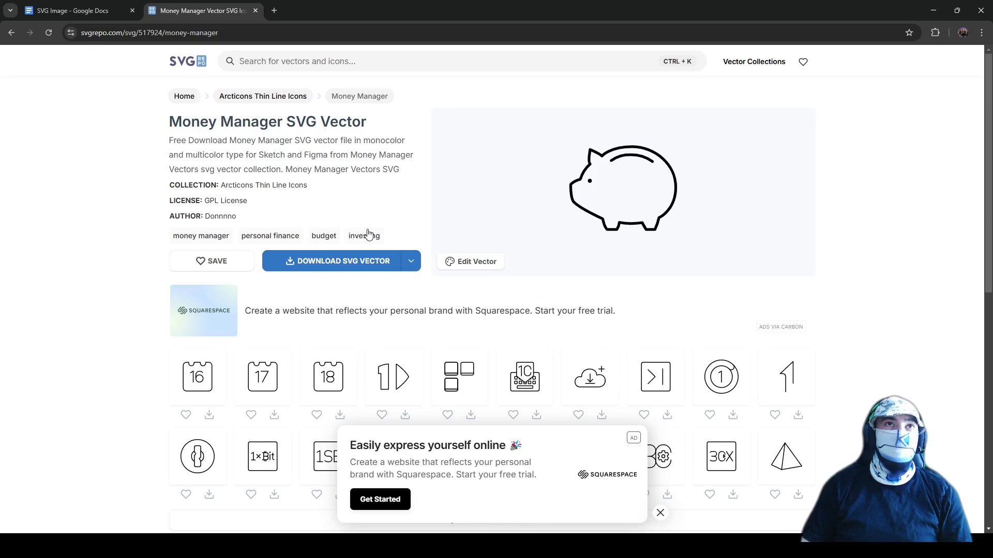
# Open the piggy-bank icon in the vector editor, export it as a file with its default settings, and close the editor
pyautogui.click(475, 264)
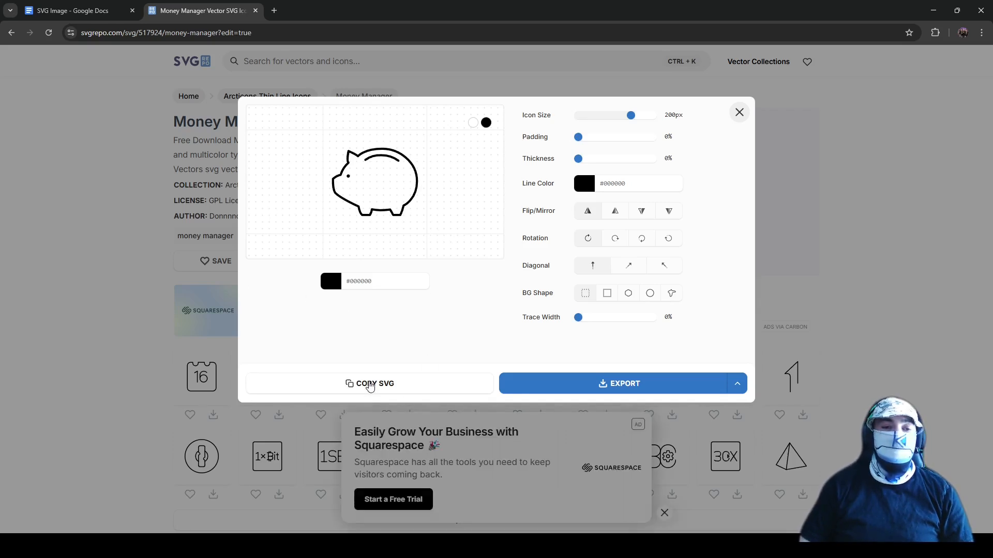
pyautogui.click(370, 386)
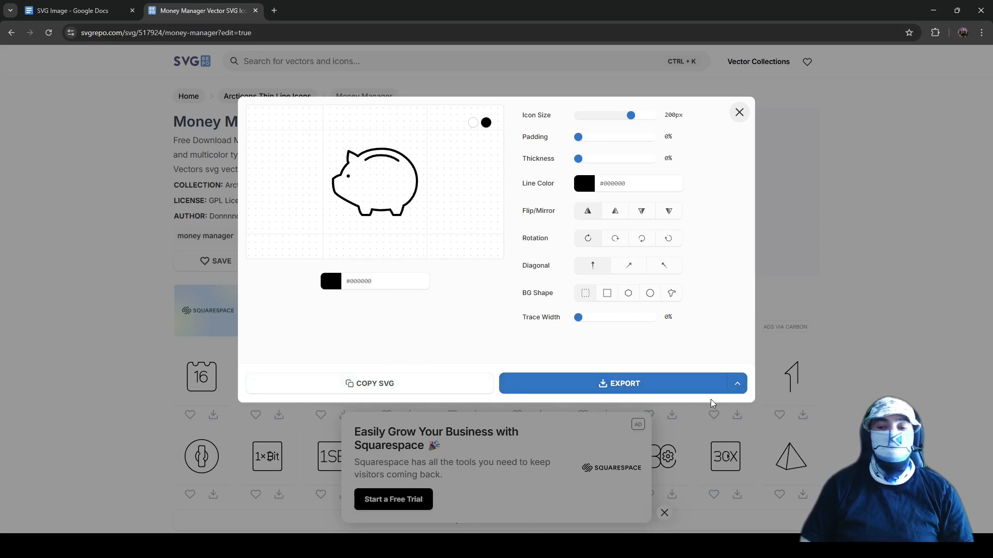
pyautogui.click(744, 387)
pyautogui.click(678, 394)
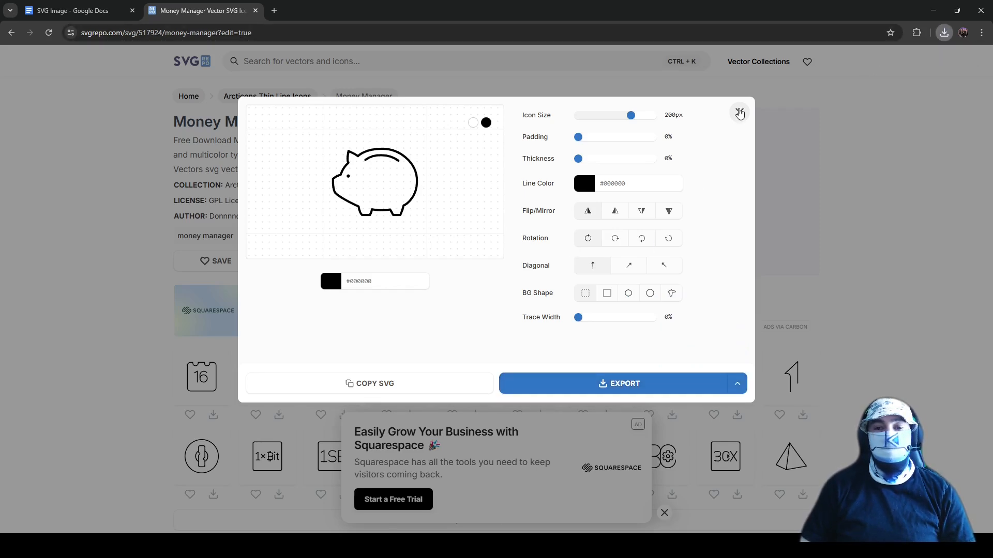
pyautogui.click(739, 113)
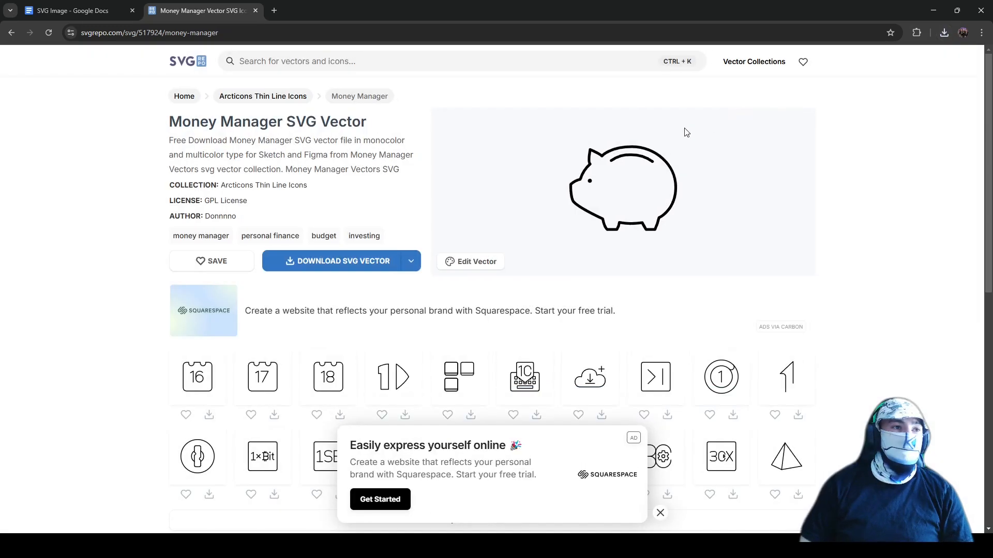
# Switch back to Power BI, insert a blank button on Page 1 and move it to the middle of the page
pyautogui.hotkey('alt', 'Tab')
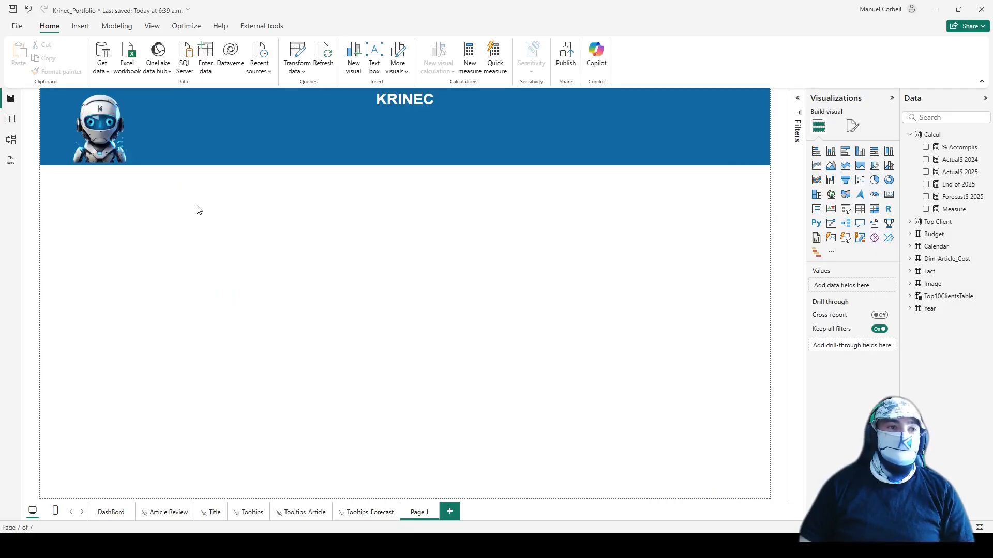
pyautogui.click(78, 27)
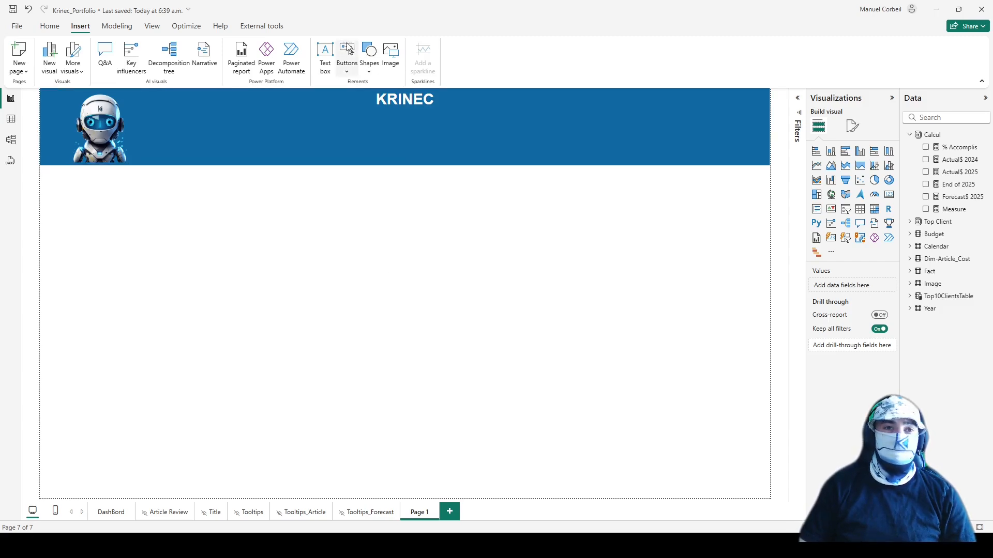
pyautogui.click(347, 55)
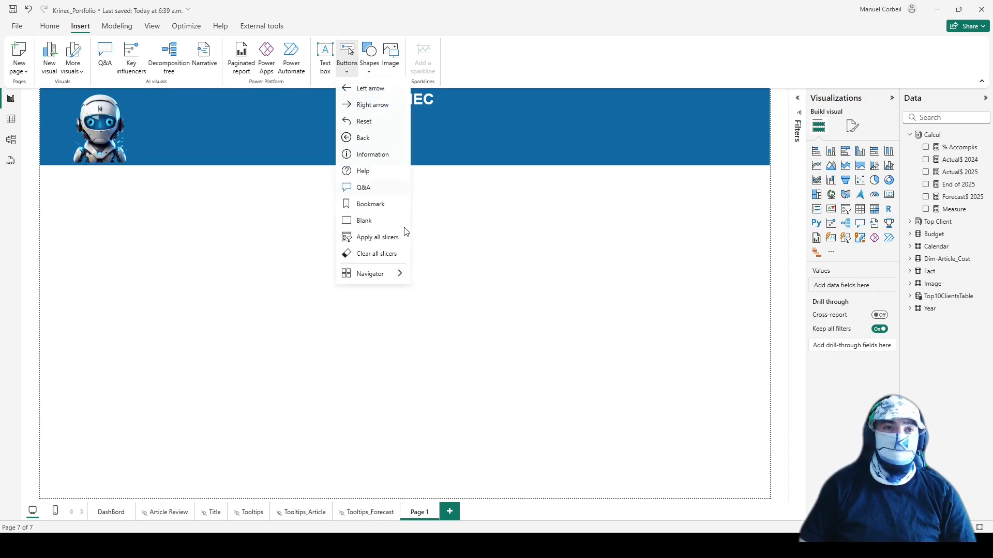
pyautogui.click(373, 221)
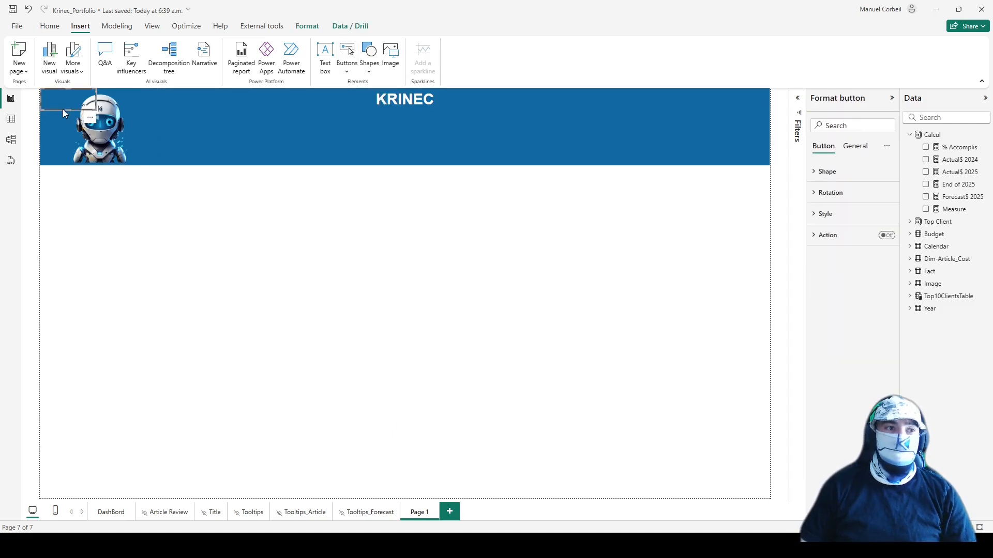
pyautogui.moveTo(63, 109); pyautogui.dragTo(378, 324)
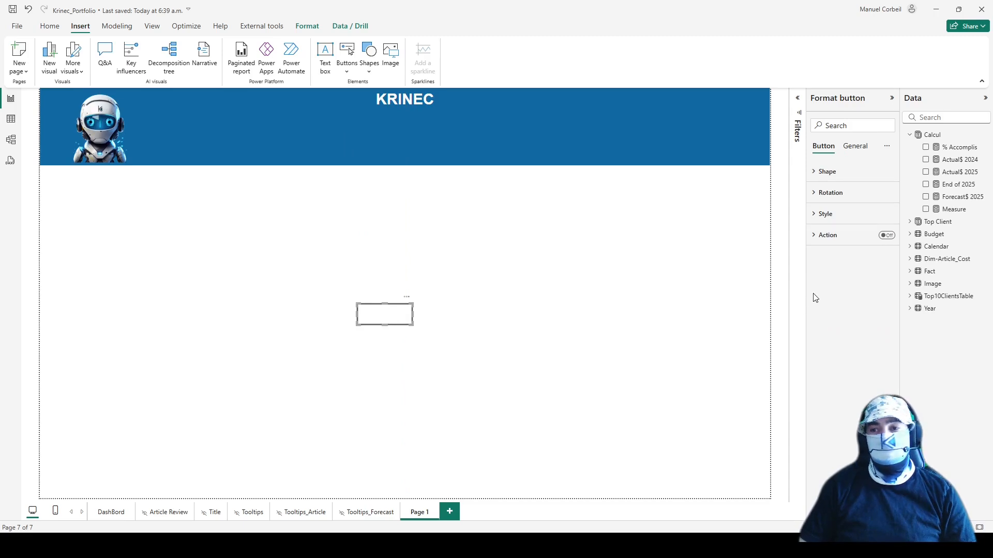
# Turn on the button's fill in its default state and load the exported money-manager file as the fill image
pyautogui.click(826, 214)
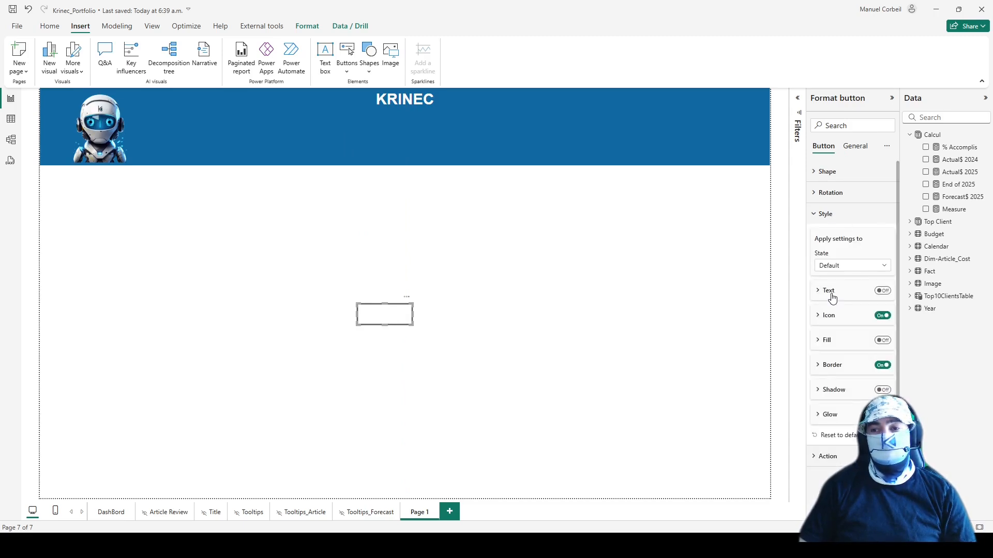
pyautogui.click(827, 340)
pyautogui.scroll(-1, 837, 326)
pyautogui.click(883, 284)
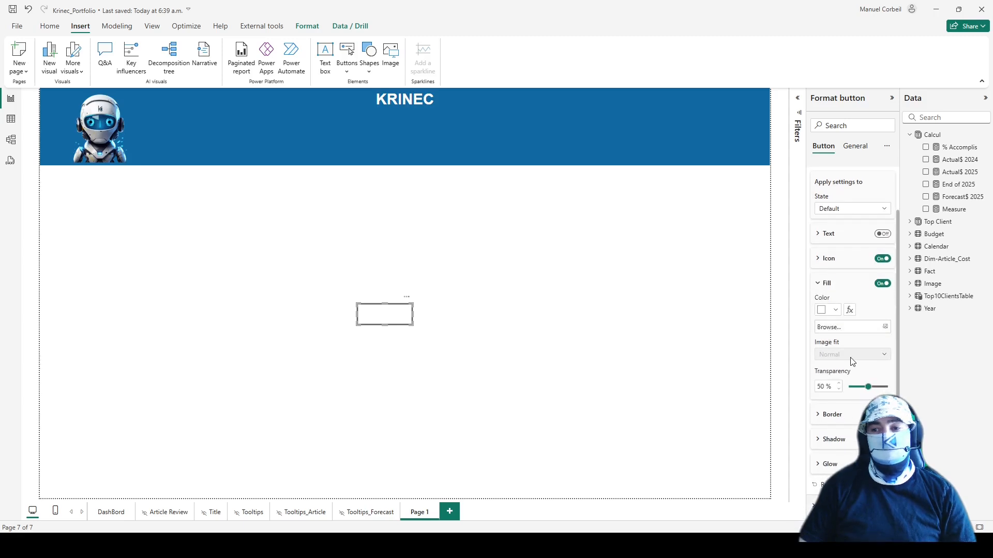
pyautogui.click(884, 328)
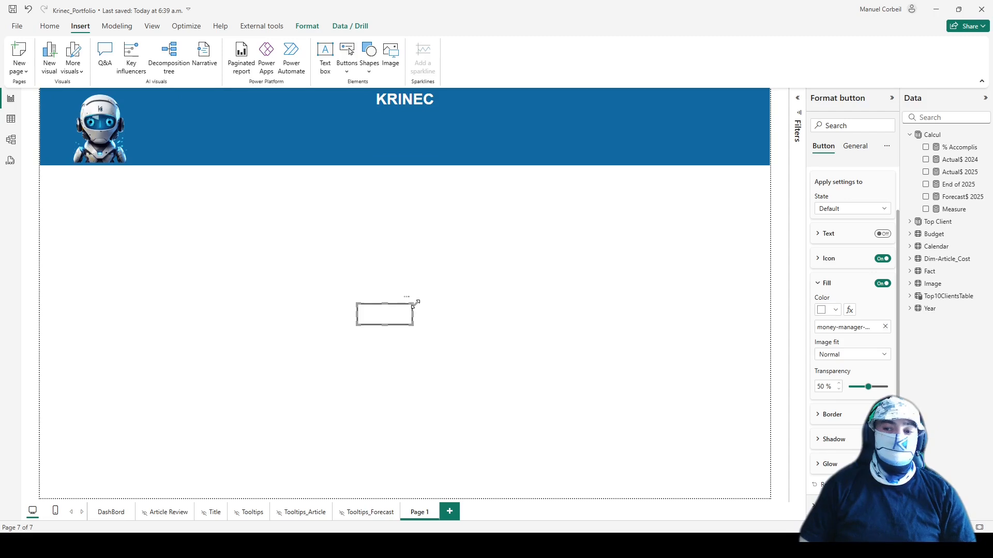
# Set the fill image to Fit with 0% transparency, and enlarge the button to several times its size
pyautogui.click(838, 356)
pyautogui.click(838, 381)
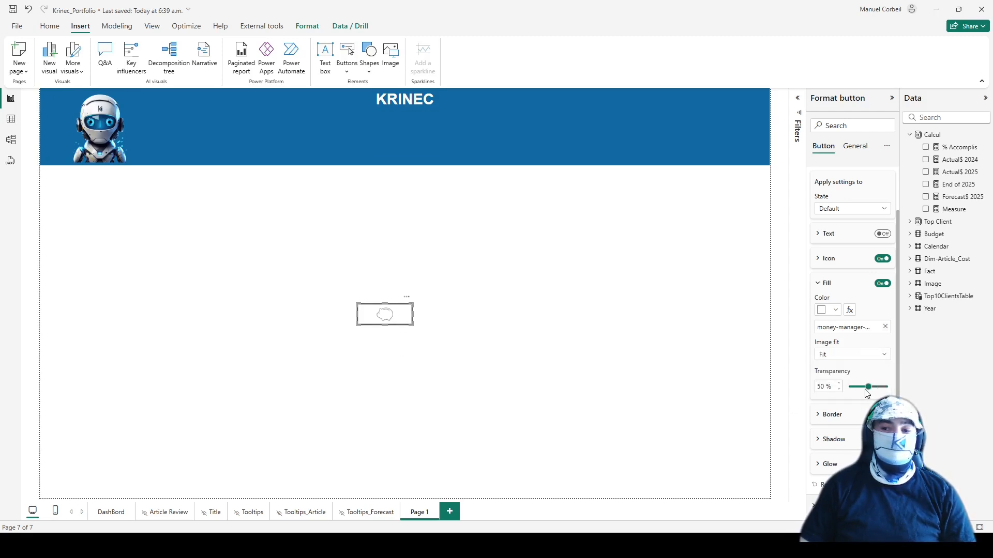
pyautogui.moveTo(868, 388); pyautogui.dragTo(809, 392)
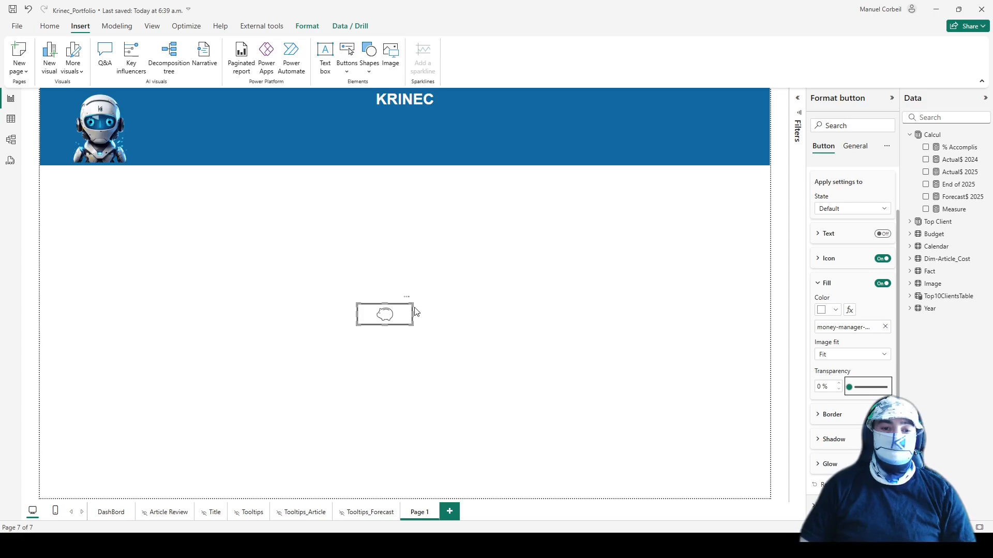
pyautogui.moveTo(413, 304); pyautogui.dragTo(511, 243)
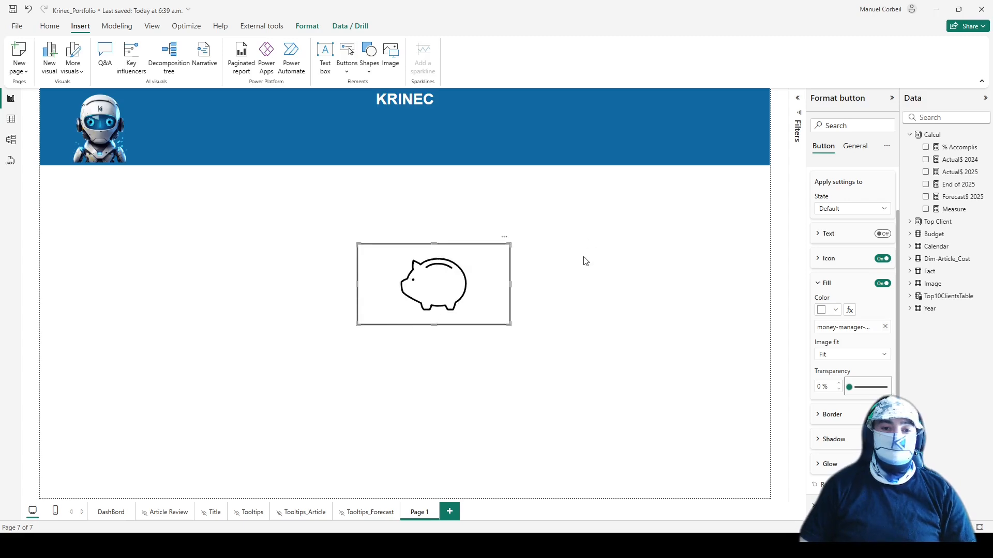
# Move the piggy-bank button to the page's upper-left corner, directly below the blue header, and deselect it
pyautogui.click(418, 424)
pyautogui.click(469, 301)
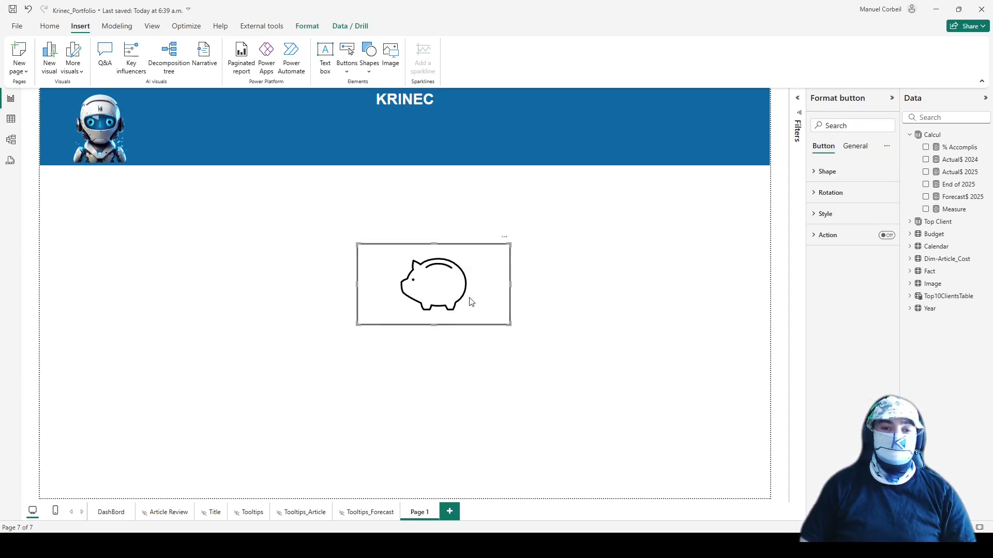
pyautogui.moveTo(470, 301); pyautogui.dragTo(153, 224)
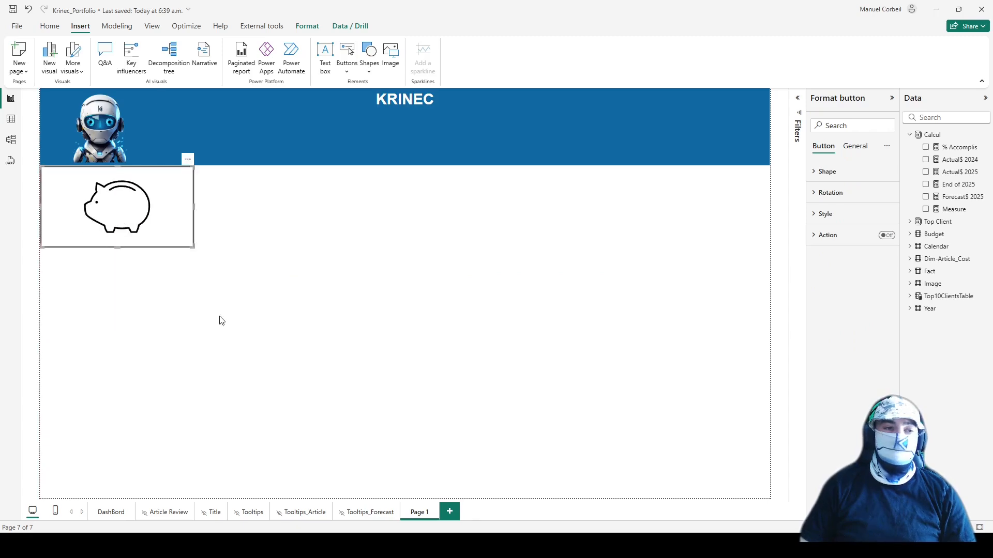
pyautogui.click(222, 321)
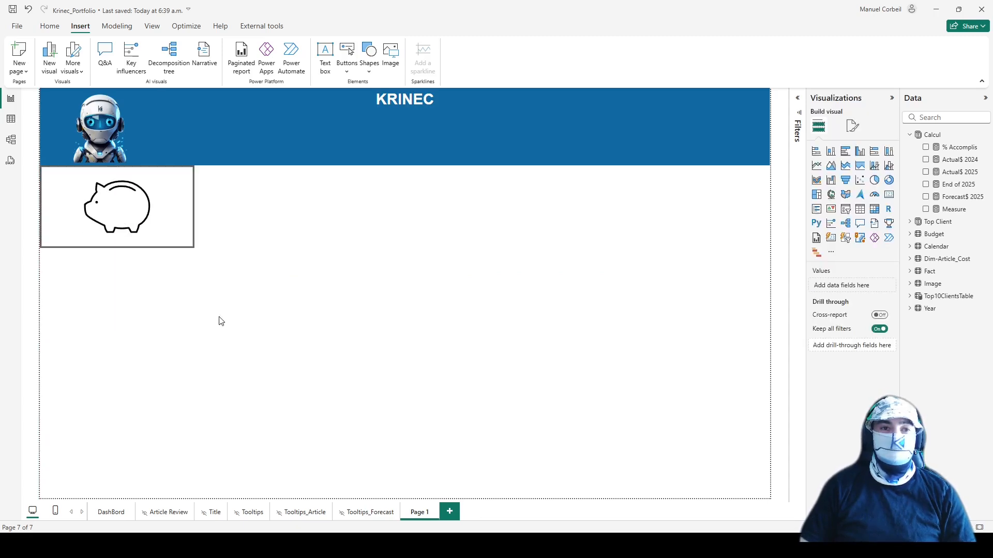
pyautogui.click(165, 219)
pyautogui.click(399, 312)
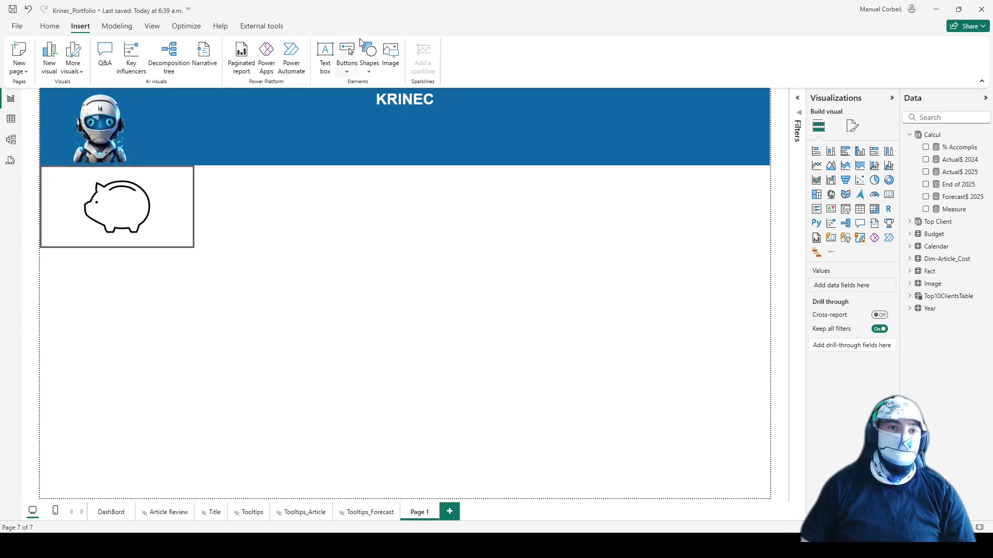
# Create a new measure named Image SVG in the Budget table
pyautogui.click(54, 26)
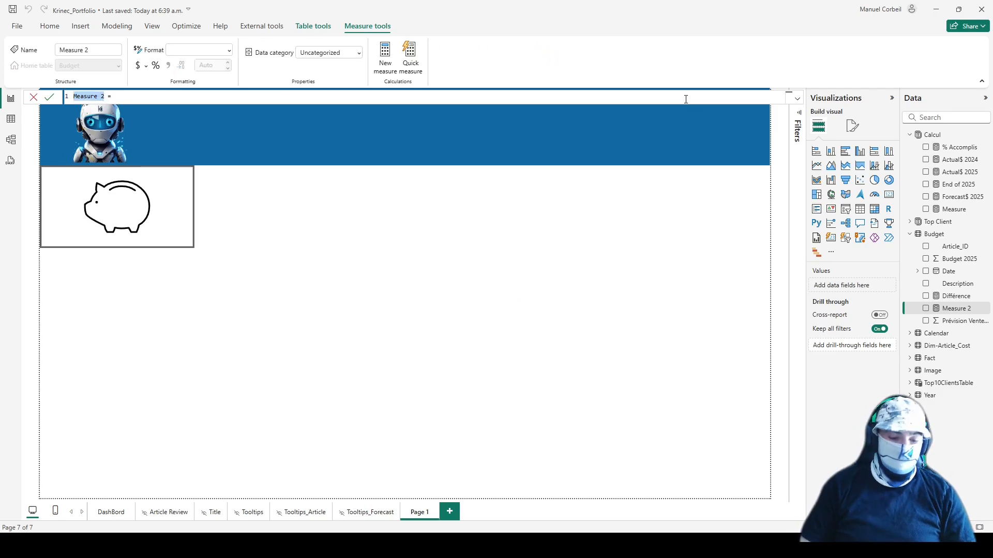
pyautogui.write('Image SVG')
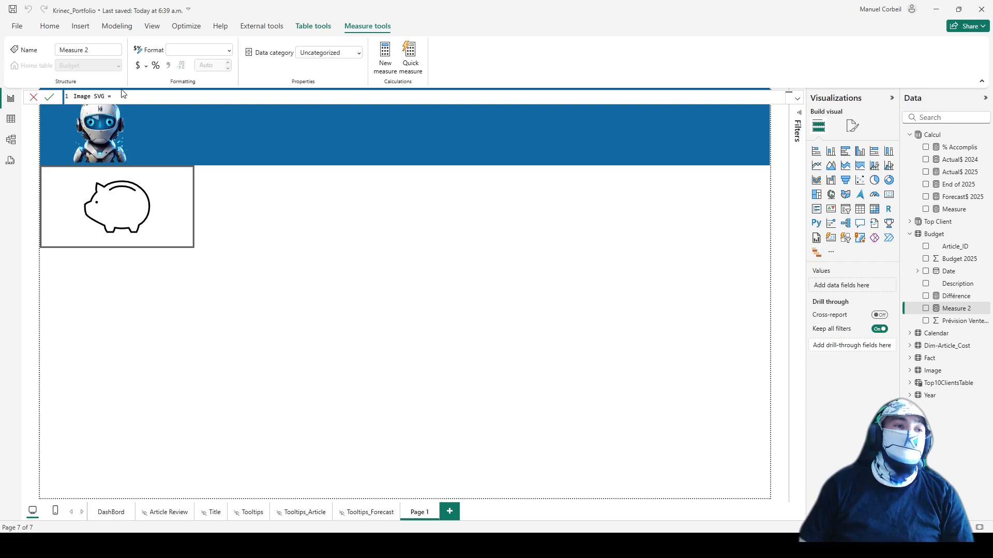
pyautogui.click(111, 98)
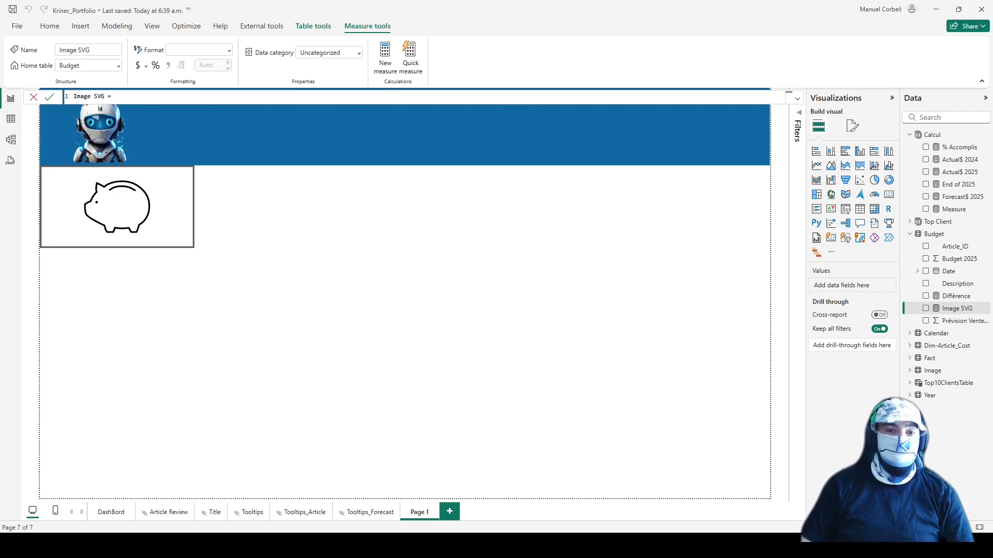
# Copy the piggy-bank icon's SVG code from SVG Repo's vector editor and paste it as the Image SVG measure's expression in Power BI
pyautogui.hotkey('alt', 'Tab')
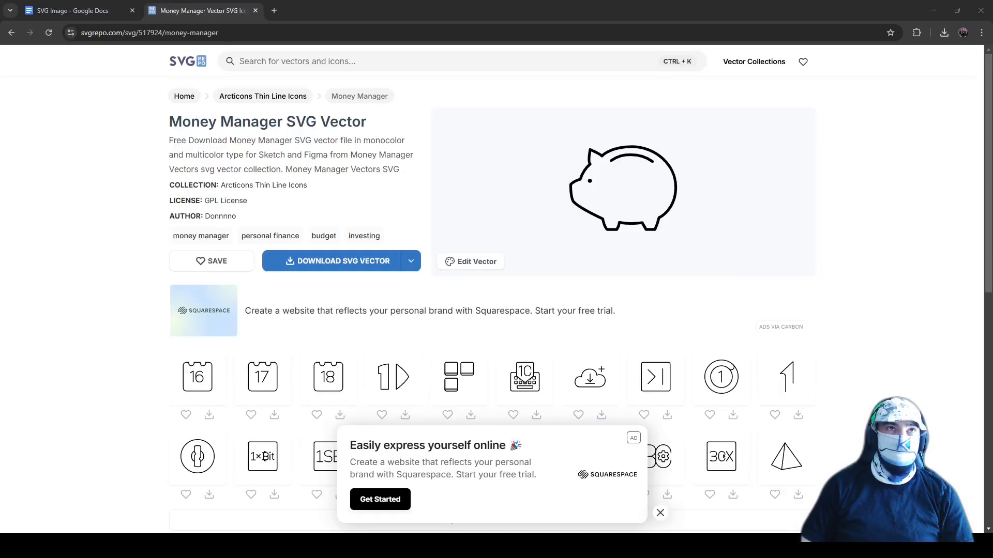
pyautogui.click(472, 262)
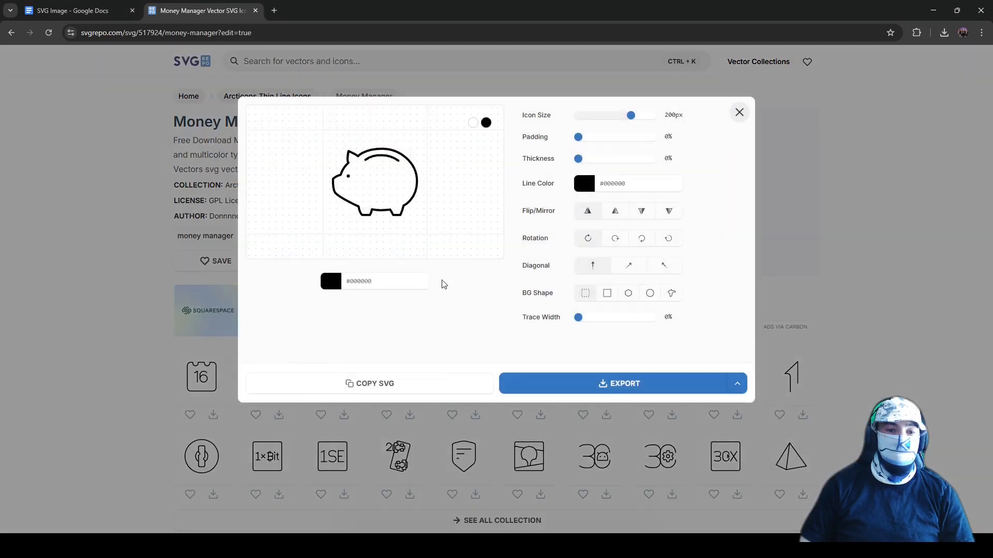
pyautogui.click(417, 391)
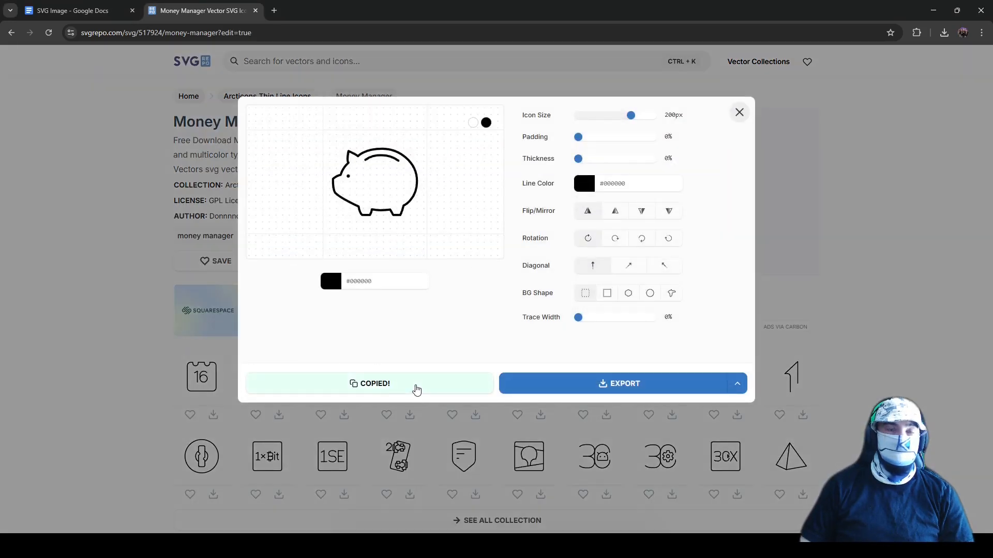
pyautogui.hotkey('alt', 'Tab')
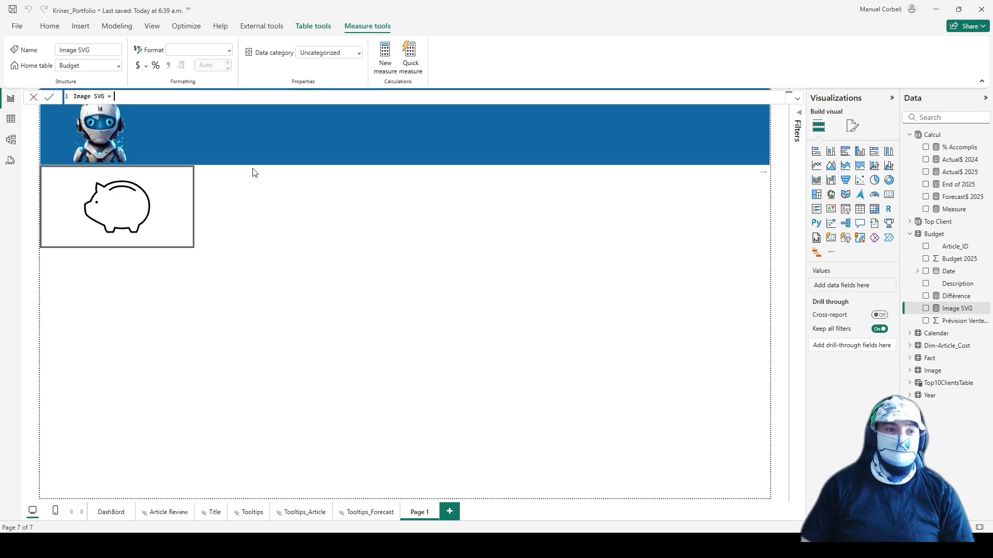
pyautogui.click(127, 95)
pyautogui.write('<svg viewBox="0 0 48 48" xmlns="http://www.w3.org/2000/svg" fill="#000000"><g id="SVGRepo_bgCarrier" stroke-width="0"></g><g id="SVGRepo_tracerCarrier" stroke-linecap="round" stroke-linejoin="round"></g><g id="SVGRepo_iconCarrier"><defs><style>.a{fill:none;stroke:#000000;stroke-linecap:round;stroke-linejoin:round;}.b{fill:#000000;}</style></defs><path class="a" d="M8.0723,20.7261a12.4759,12.4759,0,0,1,3.6466-5.6695c-.9317-.7453,0-5.3767,0-5.3767s3.7264,1.65,4.3918,2.4221c0,0,2.8747-3.4868,11.2059-3.4868S43.5,15.0566,43.5,23.654s-6.2285,11.339-6.2285,11.339a19.9775,19.9775,0,0,0,1-1.4905,4.3918H32.48A21.3853,21.3853,0,0,1,31.07,36.8562s-2.6351.3194-4.525.3194a23.0513,23.0513,0,0,1-3.966-.4259,6.4031,6.4031,0,0,1-.9316,2.6351H18.0538c-1.1179-.9582-1.6769-3.9659-1.6769-3.9659S7.327,31.32,5.4105,28.871c-1.038-1.9431-.905-6.2551-.905-6.2551A7.9406,7.9406,0,0,1,8.0723,20.7261Z"></path><path class="a" d="M19.5444,13.7789a11.5482,11.5482,0,0,1,7.3464-2.156,13.1871,13.1871,0,0,1,7.9852,2.5287"></path><circle class="b" cx="11.6124" cy="21.285" r="0.75"></circle></g></svg>')
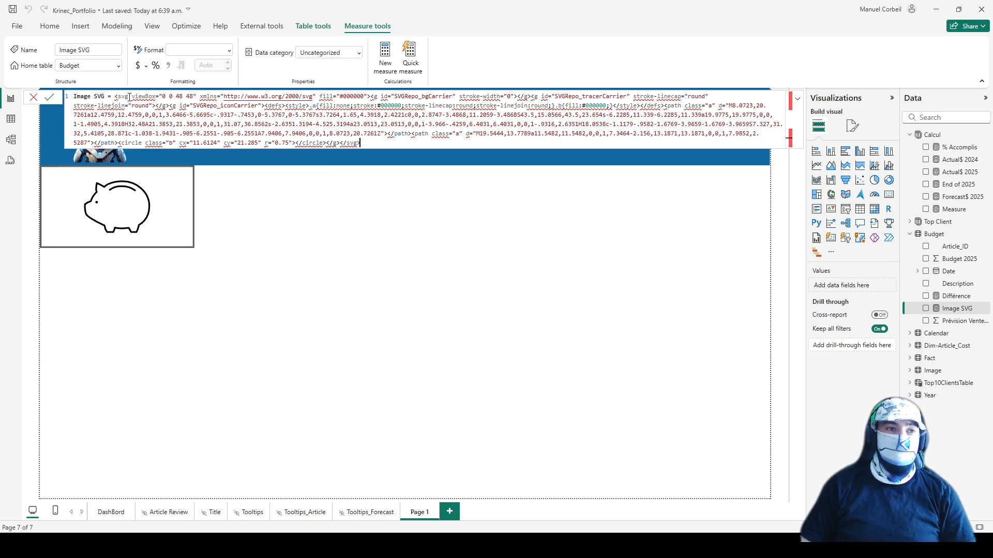
# Replace every double quote in the pasted SVG code with a single quote at once
pyautogui.doubleClick(164, 96)
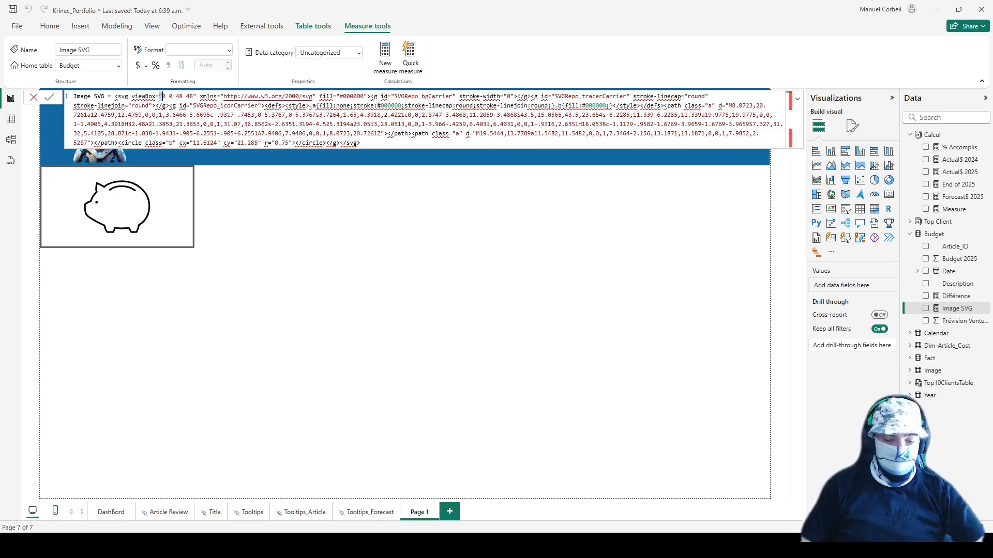
pyautogui.hotkey('ctrl', 'f')
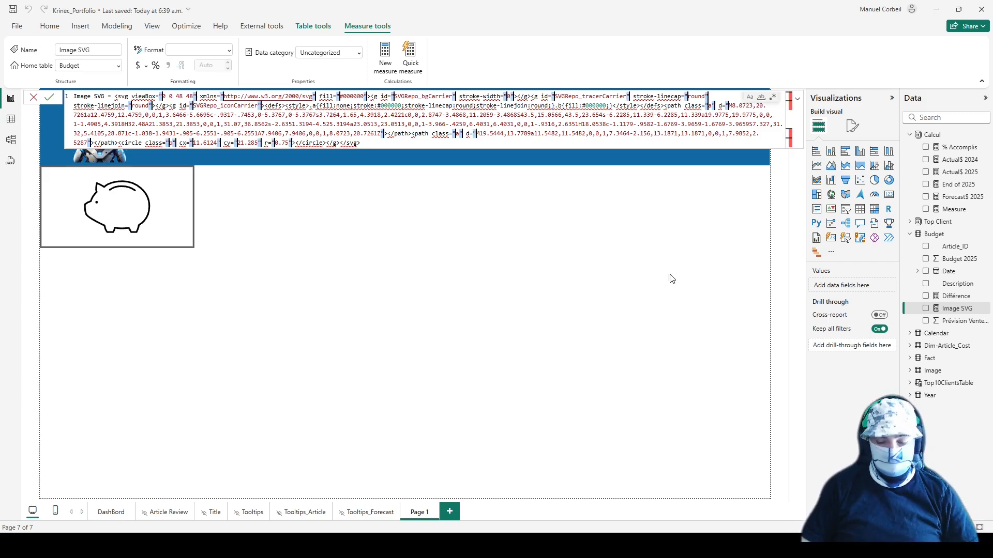
pyautogui.hotkey('ctrl', 'F2')
pyautogui.write("'")
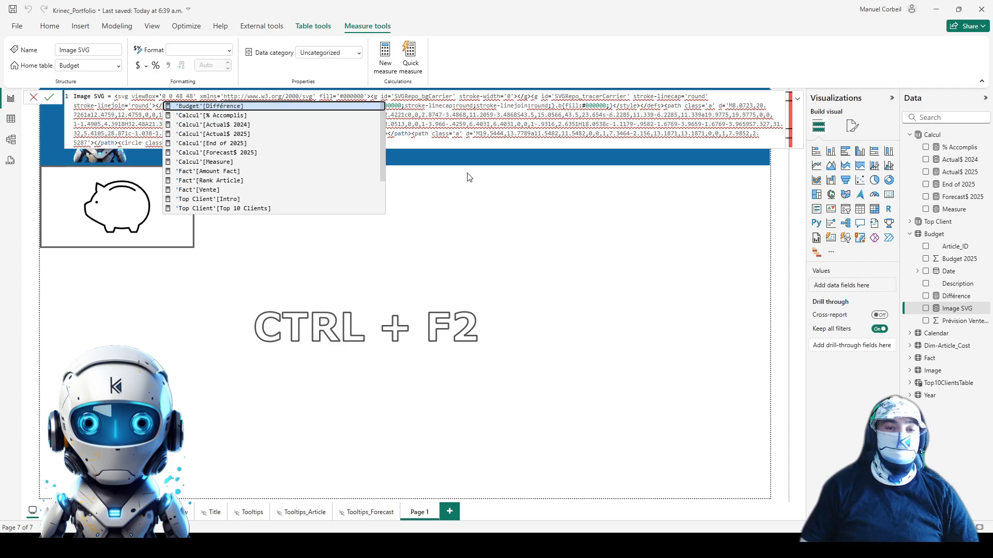
pyautogui.press('Escape')
pyautogui.press('Escape')
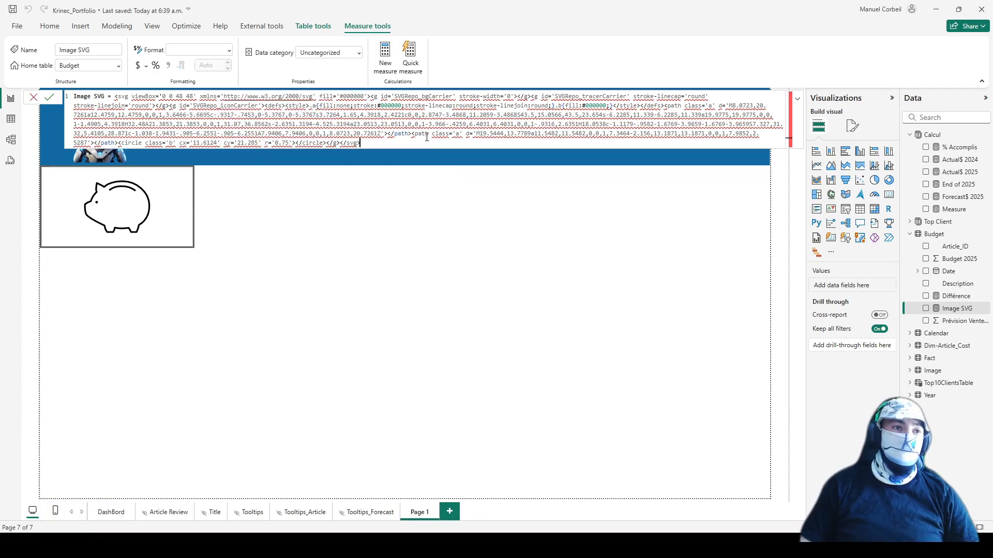
# Copy the prefix data:image/svg+xml;utf8, from the Google Docs document and paste it before the svg tag in the Power BI measure
pyautogui.click(114, 96)
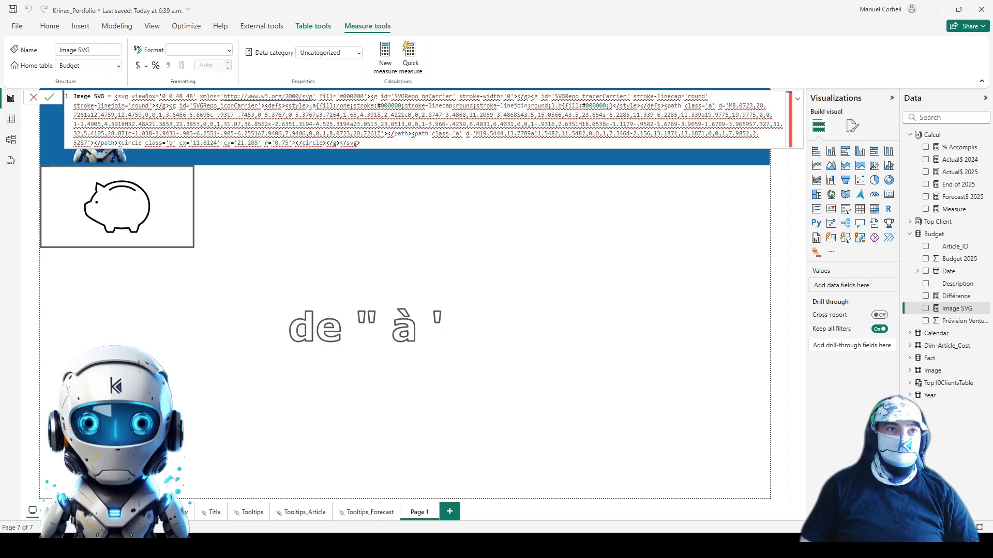
pyautogui.hotkey('alt', 'Tab')
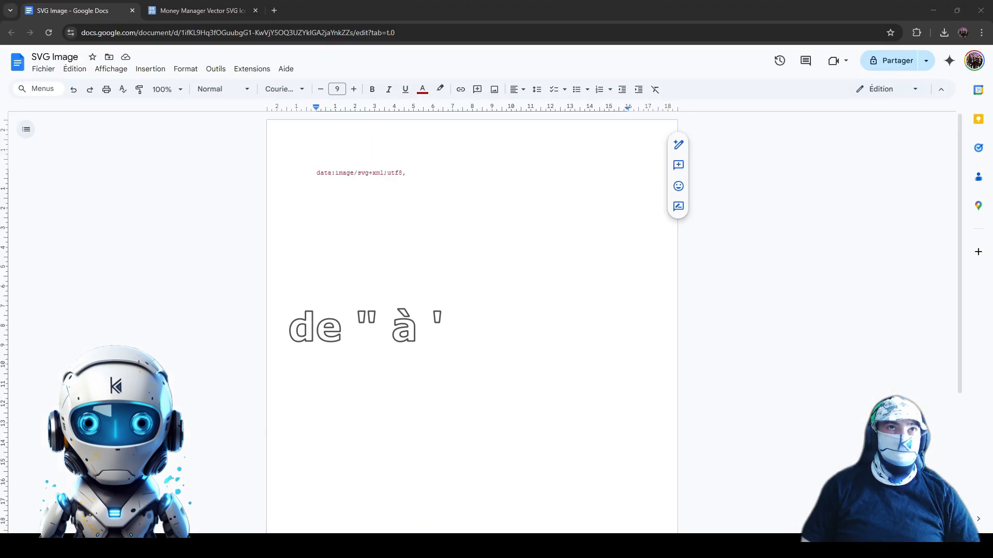
pyautogui.keyDown('ctrl'); pyautogui.scroll(6, 413, 384); pyautogui.keyUp('ctrl')
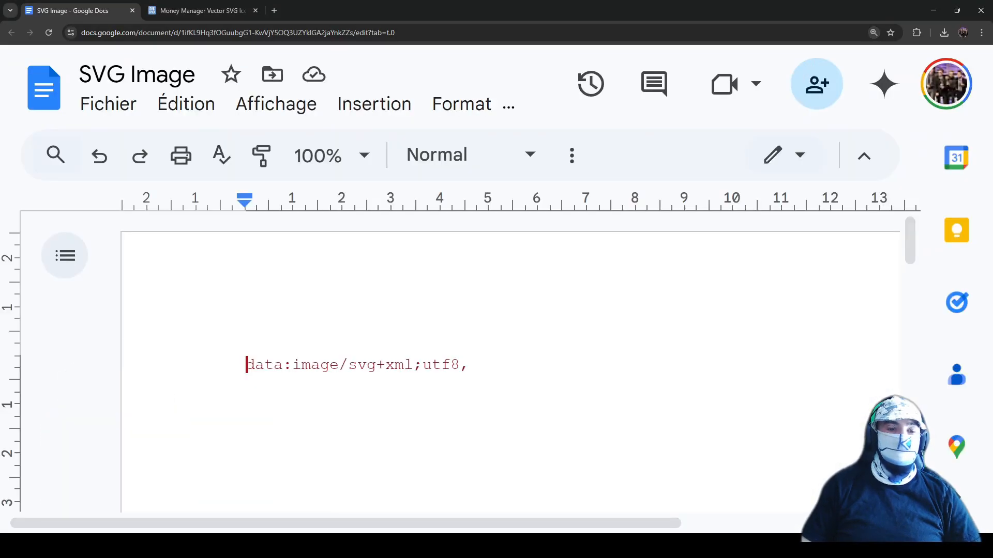
pyautogui.moveTo(488, 364); pyautogui.dragTo(249, 353)
pyautogui.hotkey('ctrl', 'c')
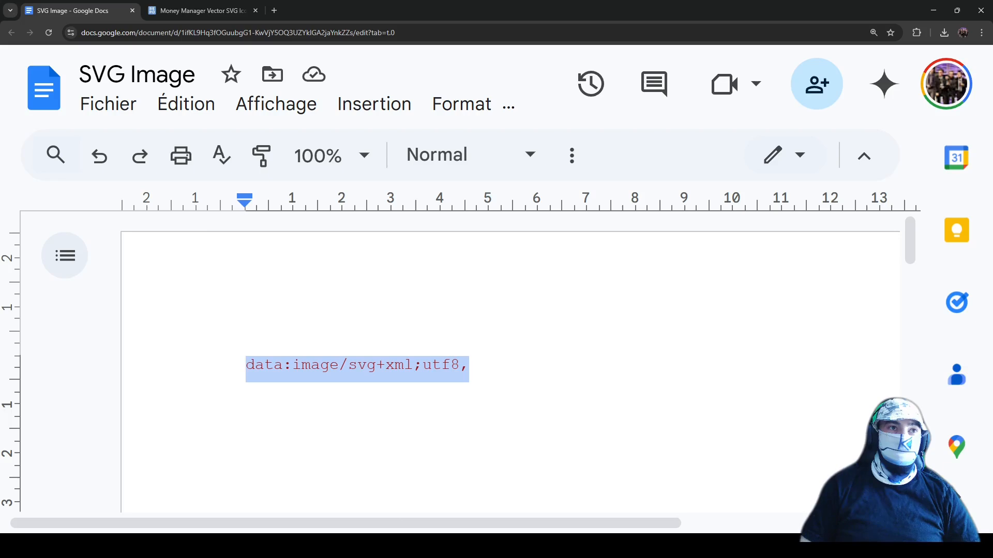
pyautogui.hotkey('alt', 'Tab')
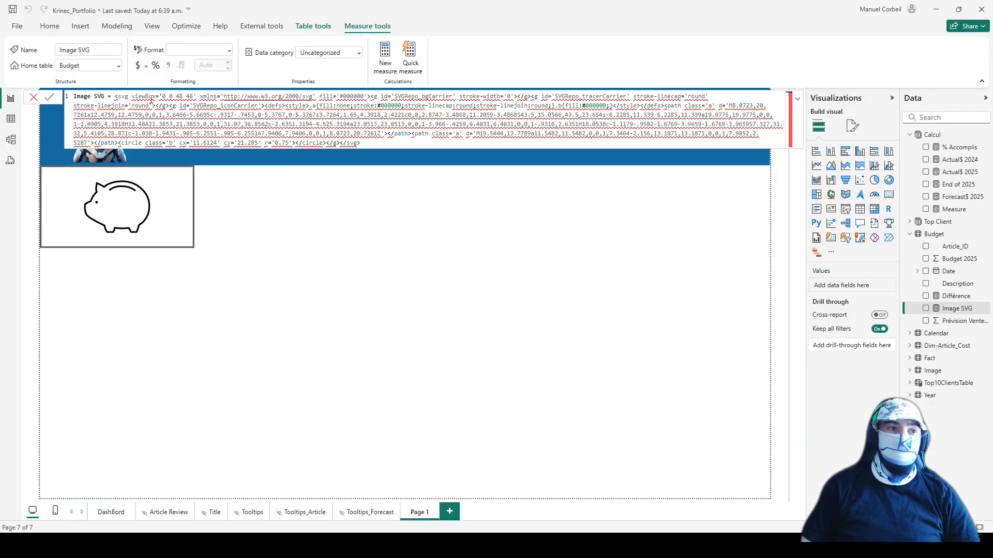
pyautogui.hotkey('ctrl', 'v')
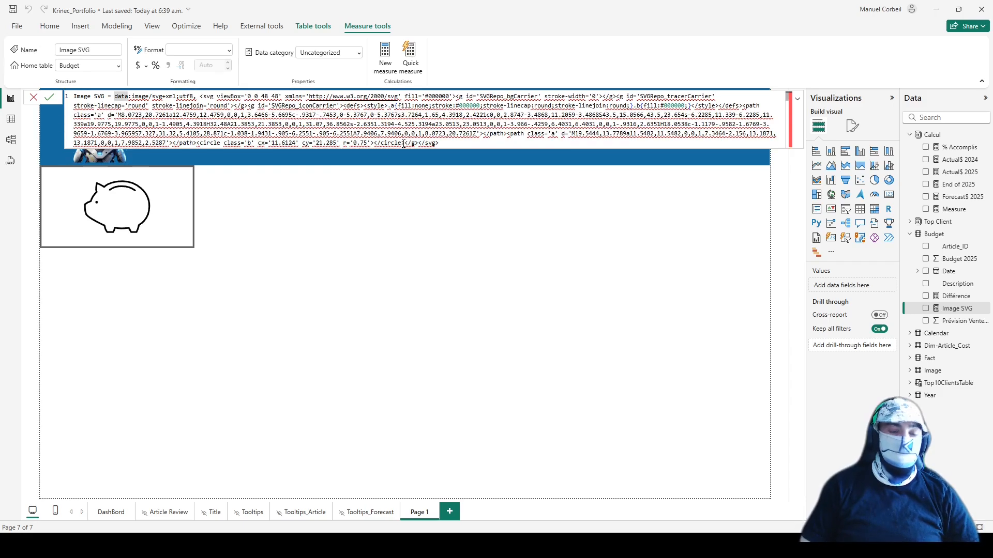
# Enclose the measure's whole data string in double quotes and commit the formula
pyautogui.write('"')
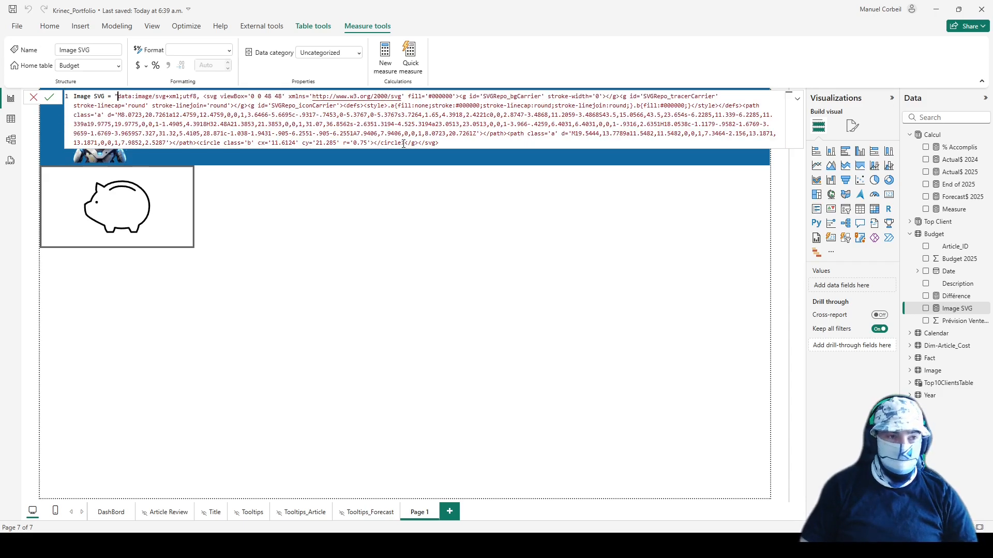
pyautogui.click(454, 143)
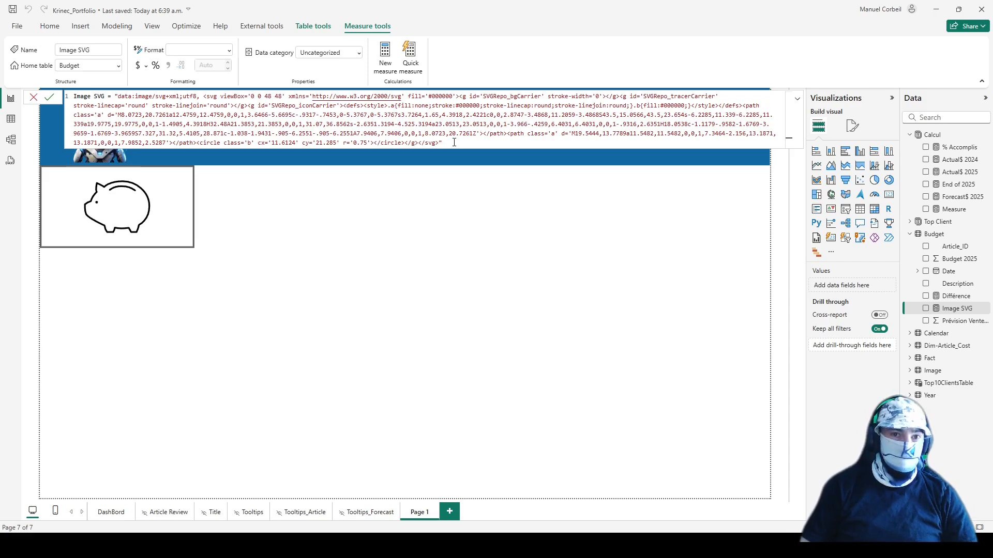
pyautogui.click(49, 100)
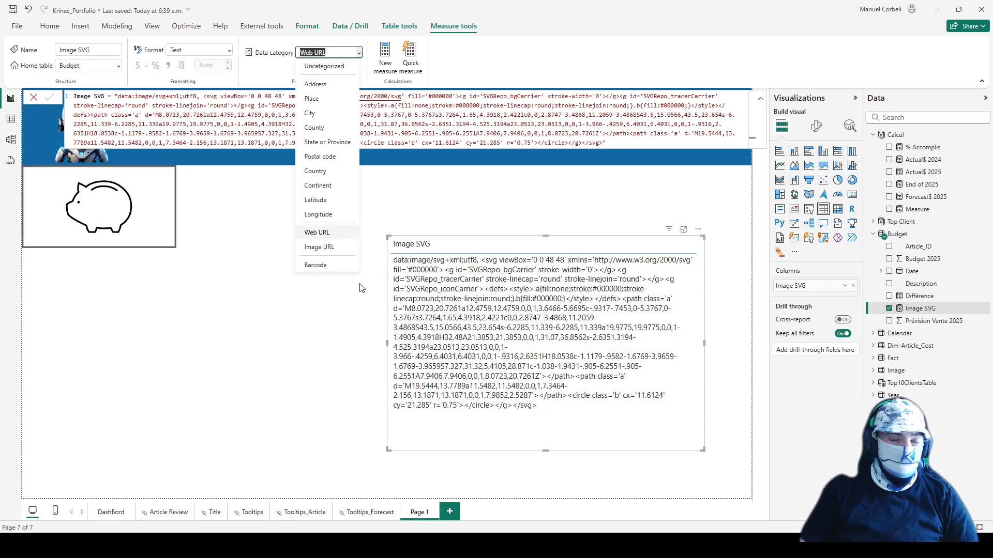
# Set the Image SVG measure's data category to Image URL, then shrink its table visual and move it toward the page's left side
pyautogui.click(327, 248)
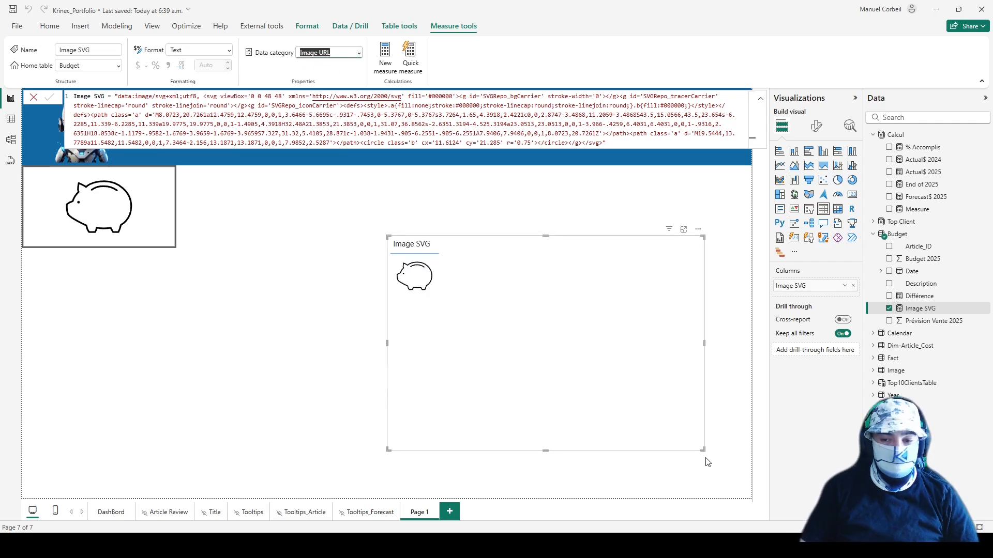
pyautogui.moveTo(703, 448); pyautogui.dragTo(486, 321)
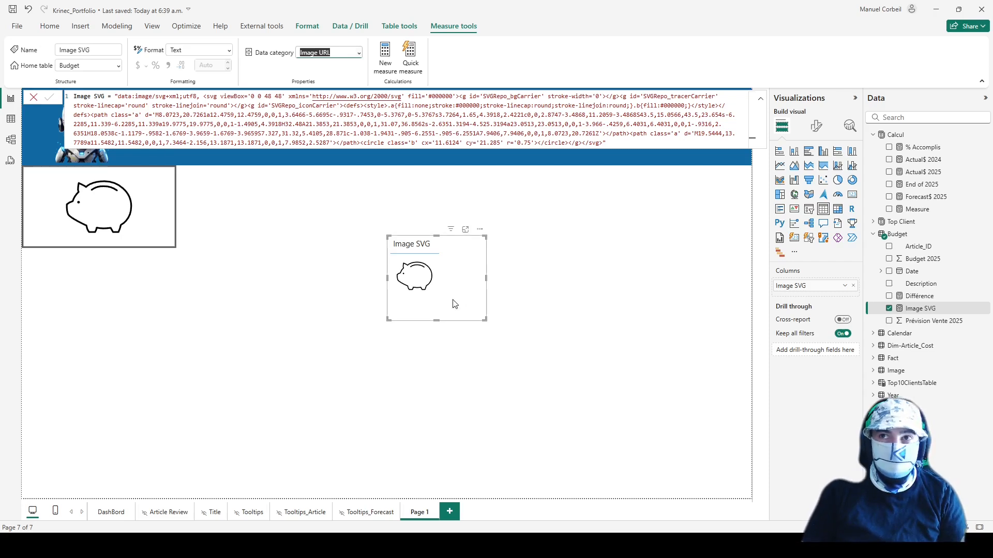
pyautogui.moveTo(455, 304); pyautogui.dragTo(339, 270)
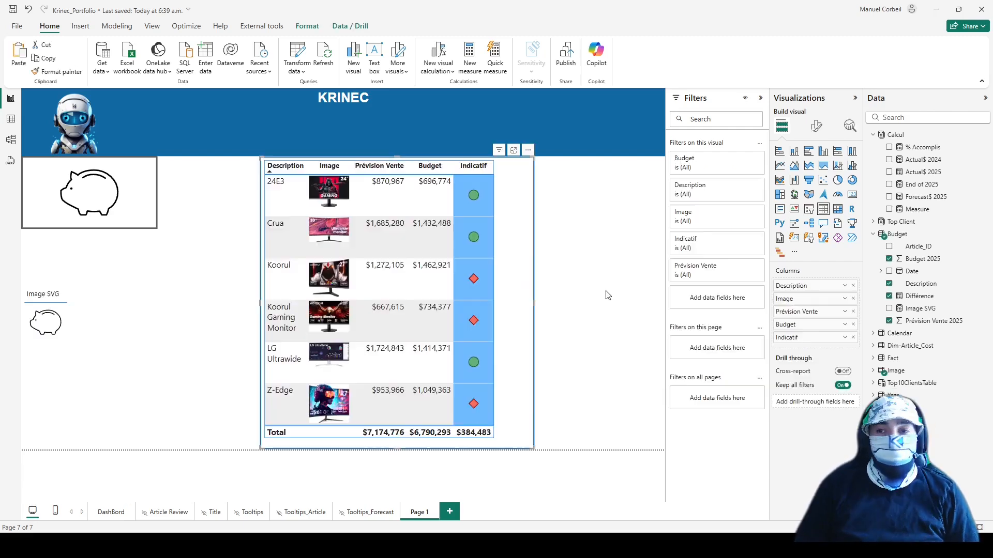
pyautogui.click(594, 223)
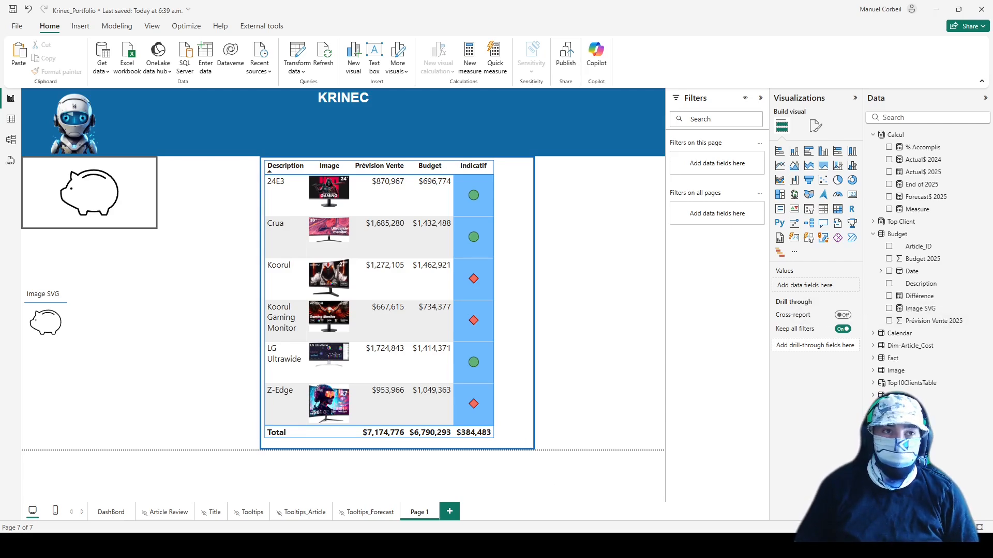
# Switch to the Google Docs document, copy the whole IF formula containing the #02e85a and #ff0000 circle SVGs, and return to Power BI
pyautogui.hotkey('alt', 'Tab')
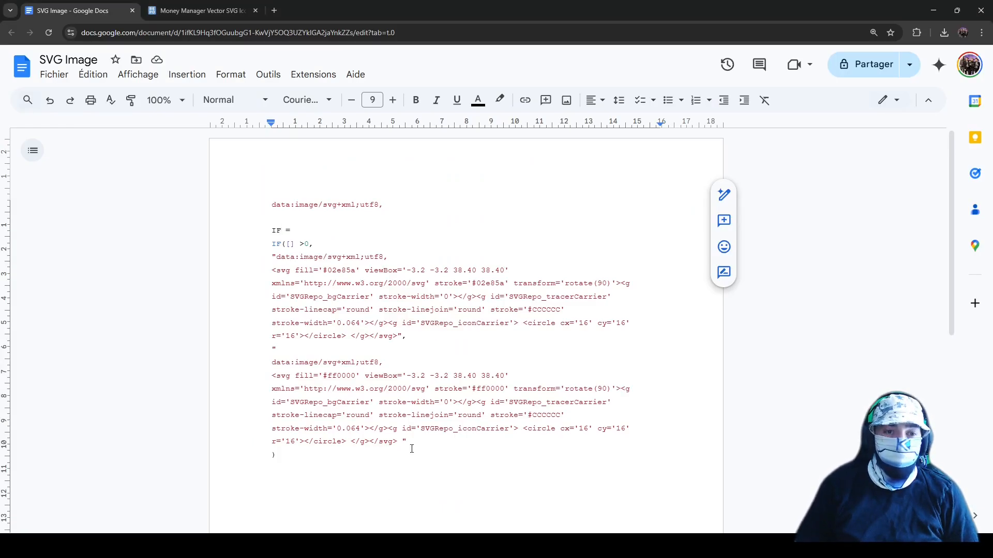
pyautogui.moveTo(276, 243); pyautogui.dragTo(294, 245)
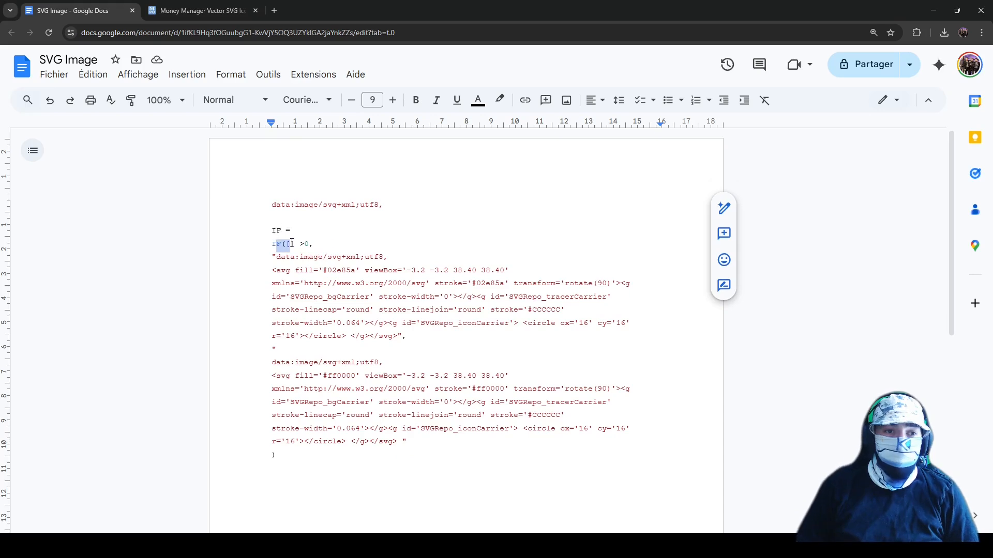
pyautogui.click(332, 244)
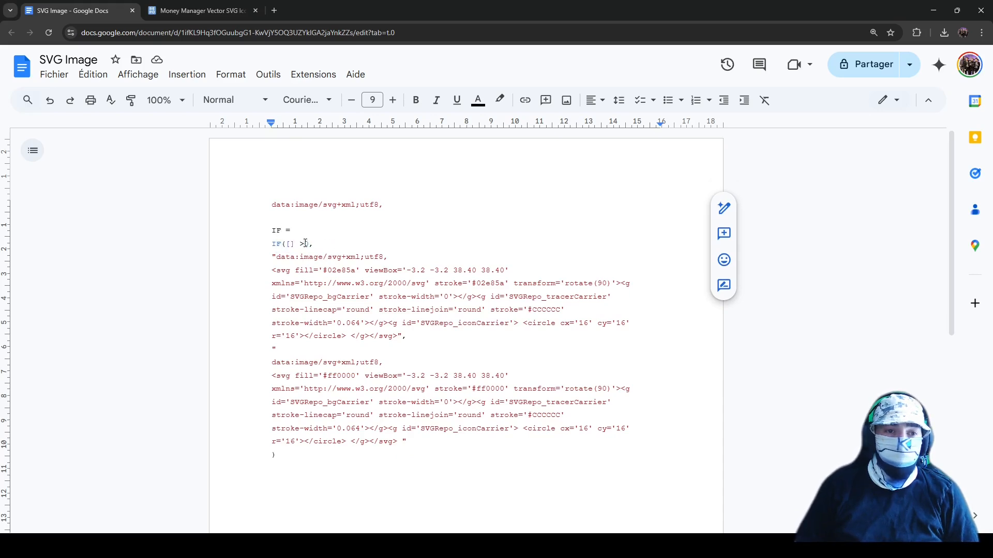
pyautogui.moveTo(424, 331); pyautogui.dragTo(265, 254)
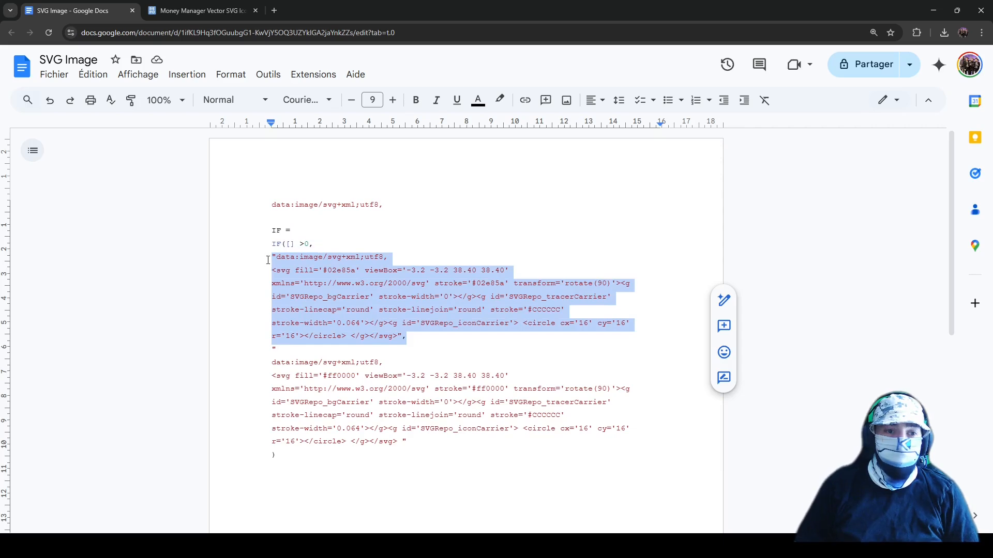
pyautogui.moveTo(305, 464); pyautogui.dragTo(217, 235)
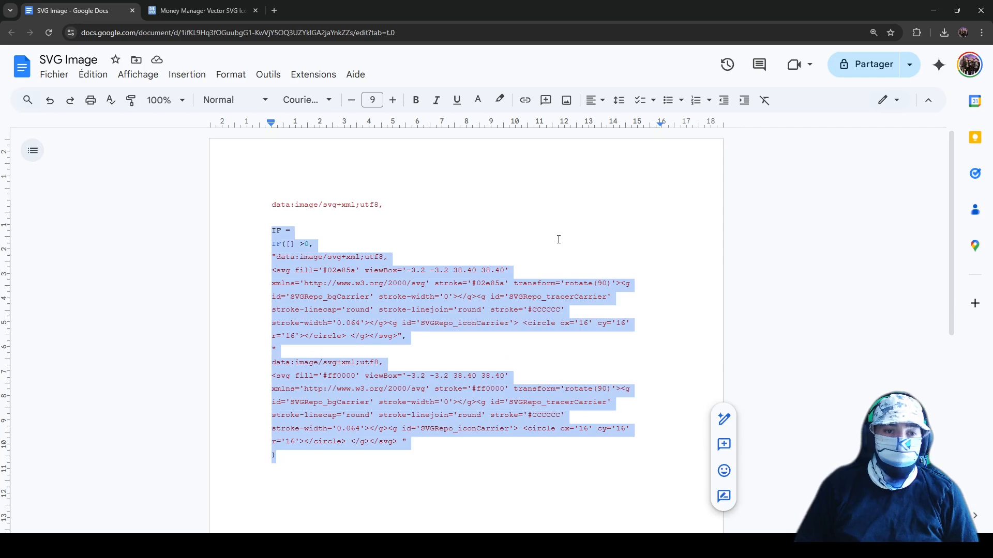
pyautogui.hotkey('alt', 'Tab')
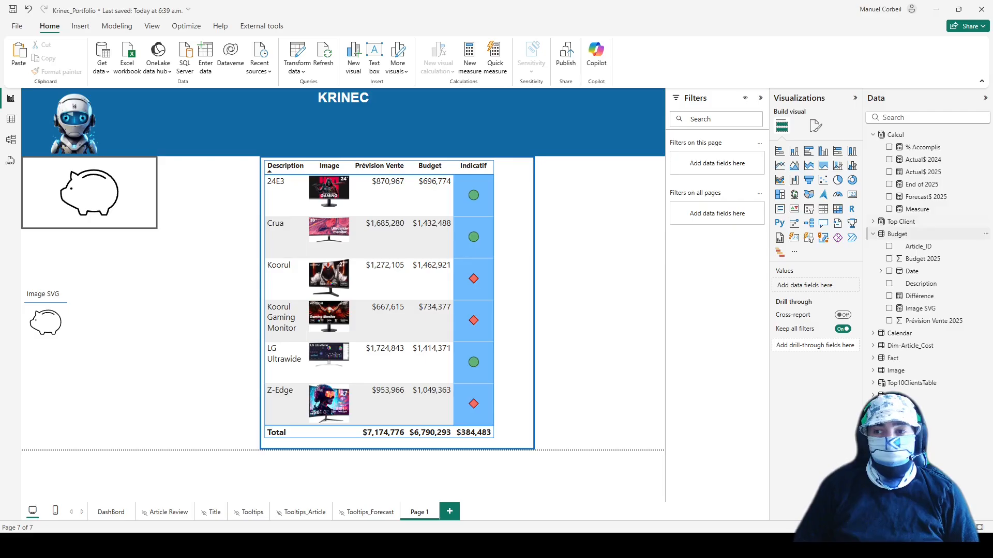
# Create a new measure in the Budget table and paste in the IF formula with the #02e85a and #ff0000 circle SVGs
pyautogui.click(897, 235)
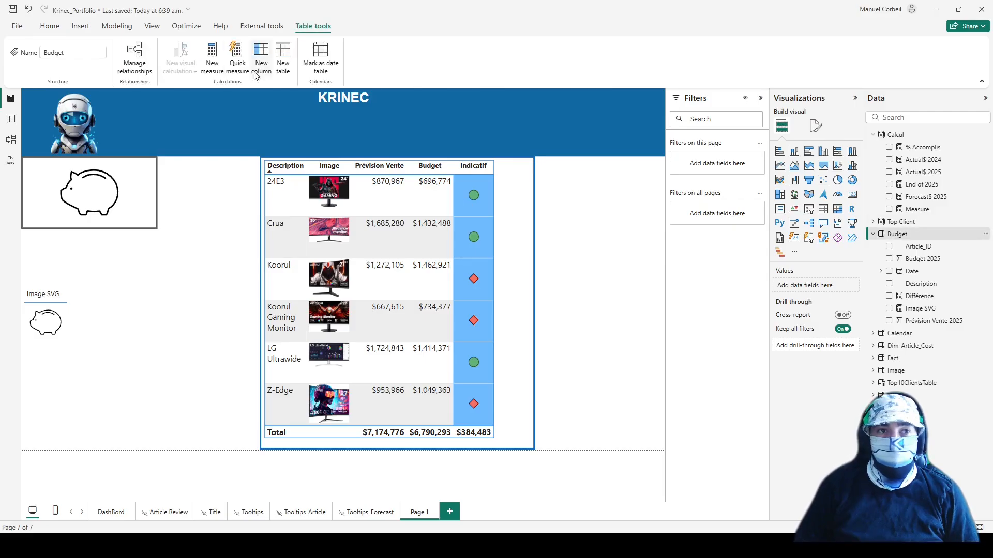
pyautogui.click(218, 67)
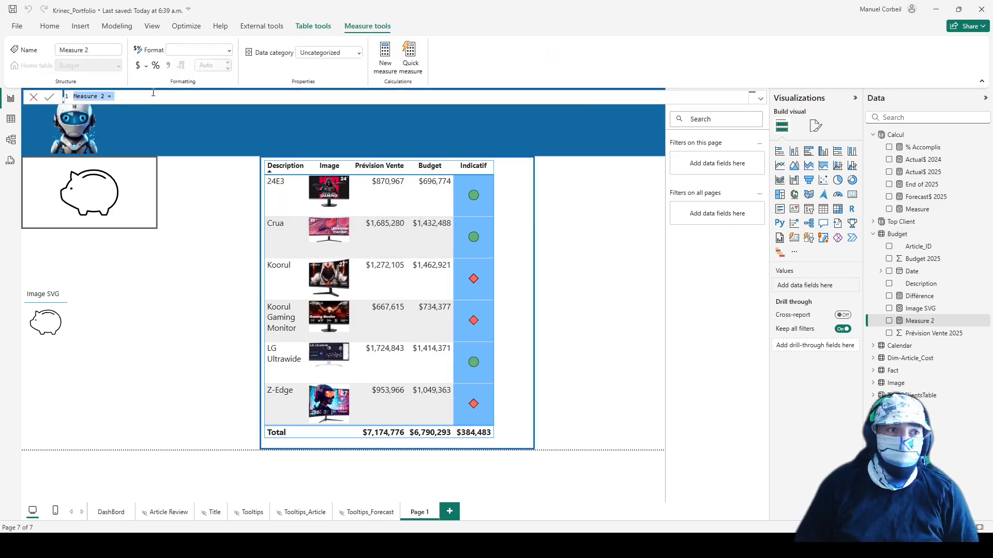
pyautogui.write('If = IF([] >0, "data:image/svg+xml;utf8, <svg fill=\'#02e85a\' viewBox=\'-3.2 -3.2 38.40 38.40\' xmlns=\'http://www.w3.org/2000/svg\' stroke=\'#02e85a\' transform=\'rotate(90)\'><g id=\'SVGRepo_bgCarrier\' stroke-width=\'0\'></g><g id=\'SVGRepo_tracerCarrier\' stroke-linecap=\'round\' stroke-linejoin=\'round\' stroke=\'#CCCCCC\' stroke-width=\'0.064\'></g><g id=\'SVGRepo_iconCarrier\'> <circle cx=\'16\' cy=\'16\' r=\'16\'></circle> </g></svg>", " data:image/svg+xml;utf8, <svg fill=\'#ff0000\' viewBox=\'-3.2 -3.2 38.40 38.40\' xmlns=\'http://www.w3.org/2000/svg\' stroke=\'#ff0000\' transform=\'rotate(90)\'><g id=\'SVGRepo_bgCarrier\' stroke-width=\'0\'></g><g id=\'SVGRepo_tracerCarrier\' stroke-linecap=\'round\' stroke-linejoin=\'round\' stroke=\'#CCCCCC\' stroke-width=\'0.064\'></g><g id=\'SVGRepo_iconCarrier\'> <circle cx=\'16\' cy=\'16\' r=\'16\'></circle> </g></svg>" )')
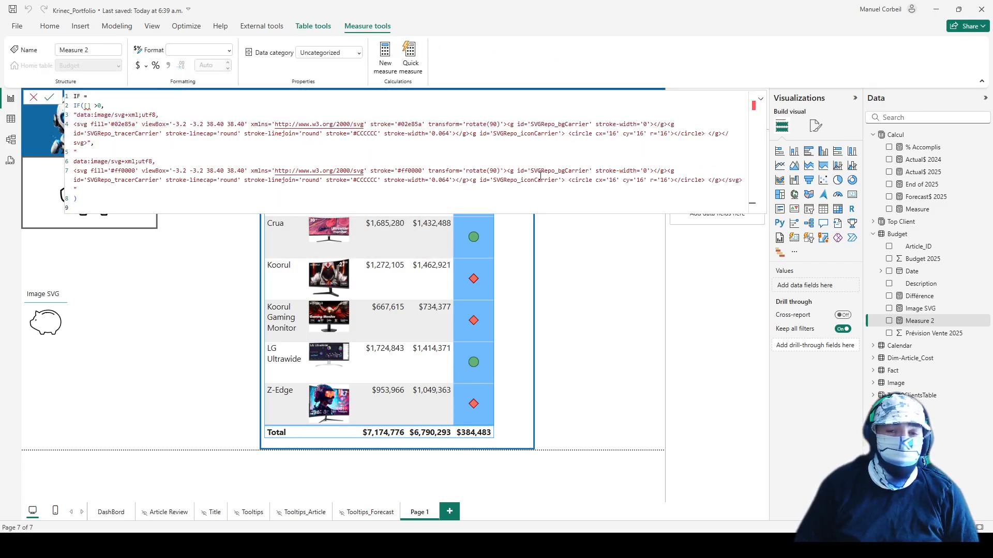
# Fill the formula's empty condition brackets with the Différence measure so it tests [Différence] >0, and commit the measure
pyautogui.click(86, 106)
pyautogui.write('d')
pyautogui.click(118, 116)
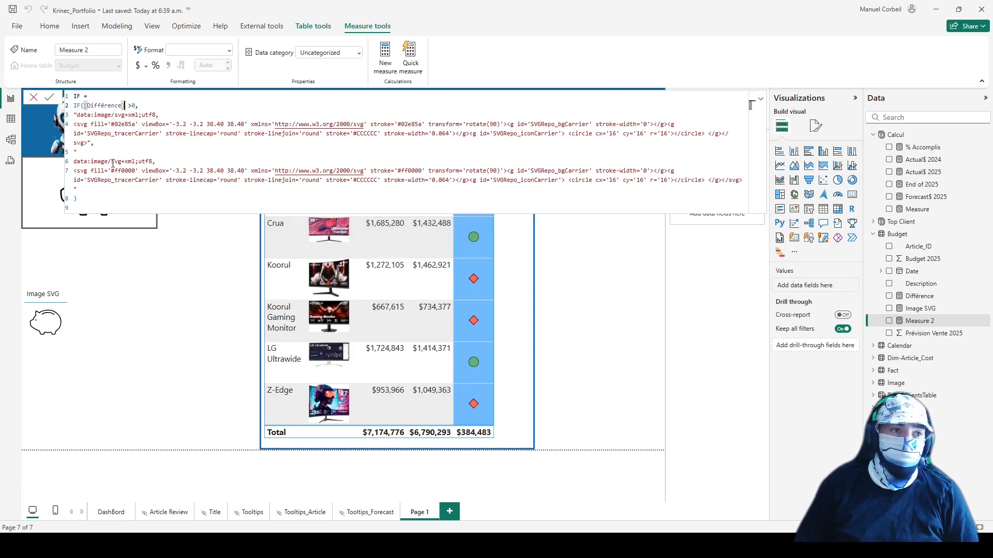
pyautogui.click(49, 99)
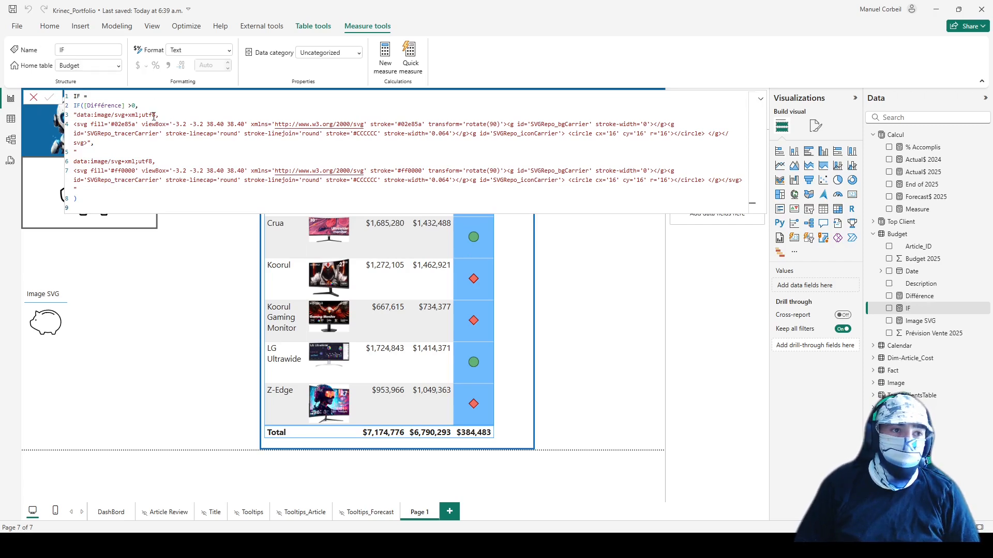
# Set the IF measure's data category to Image URL and close its formula
pyautogui.click(358, 55)
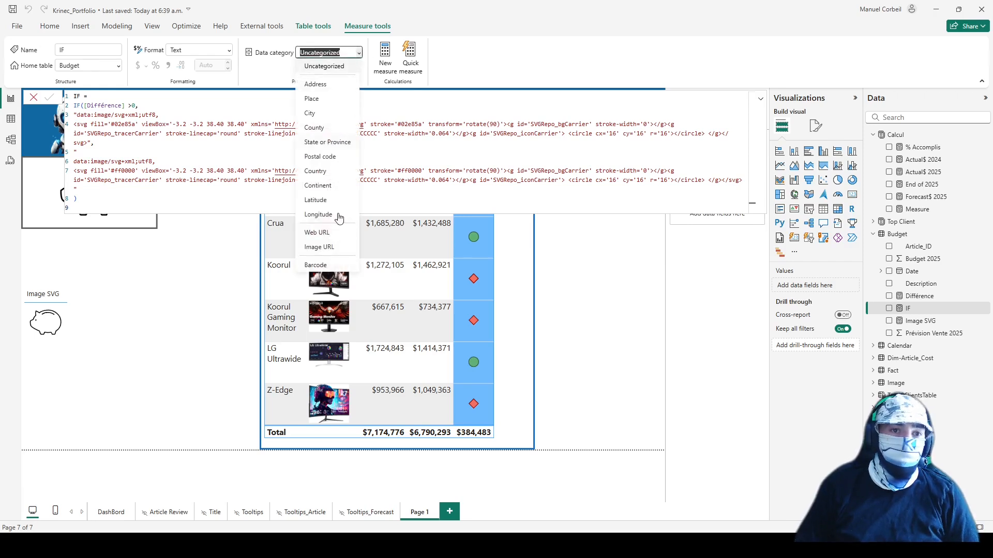
pyautogui.click(331, 248)
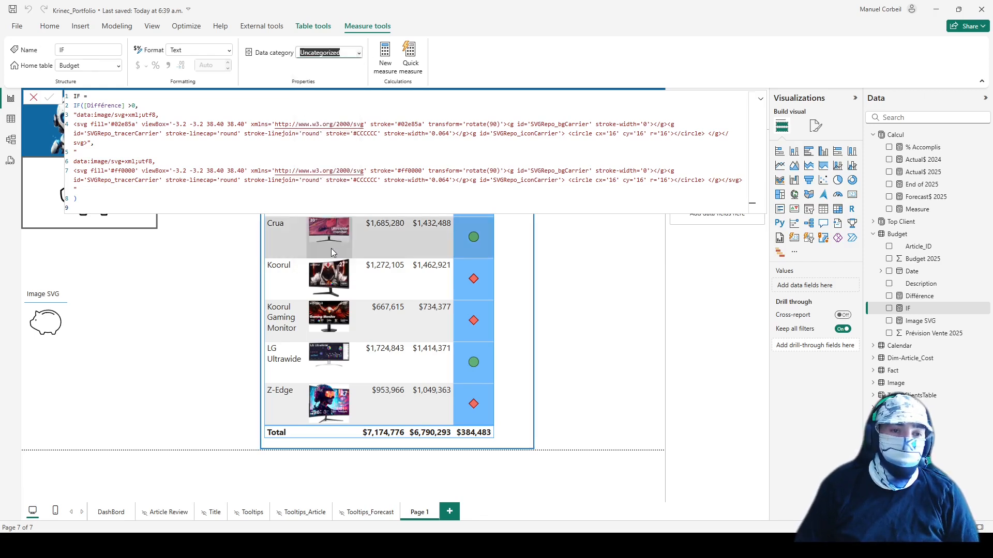
pyautogui.click(608, 306)
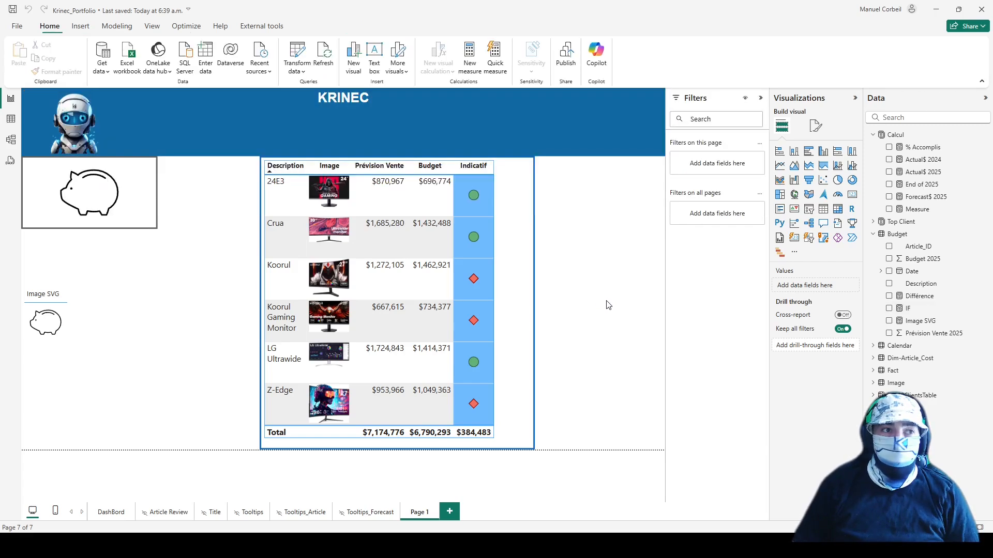
# Add the IF measure to the product table visual and widen the visual to fit the whole new column
pyautogui.click(526, 310)
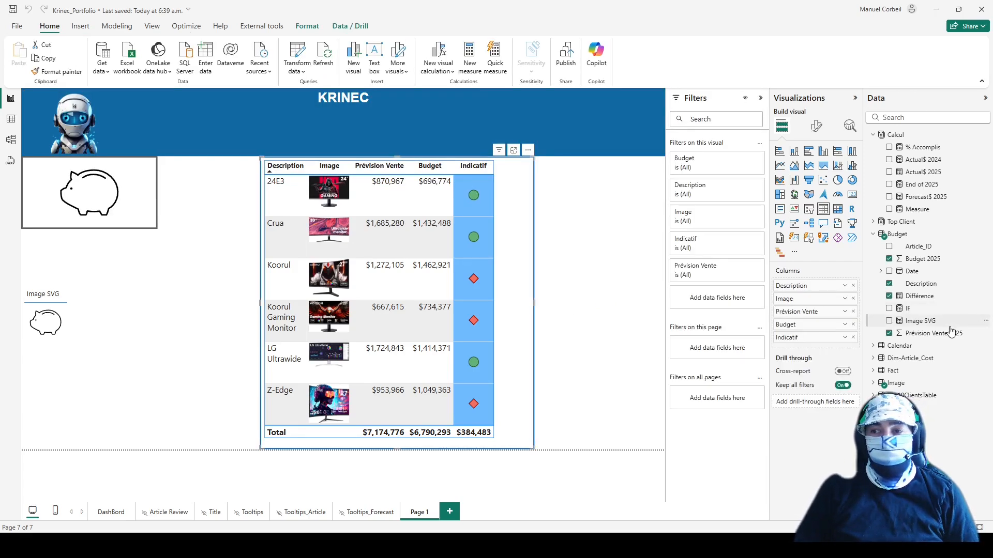
pyautogui.click(889, 309)
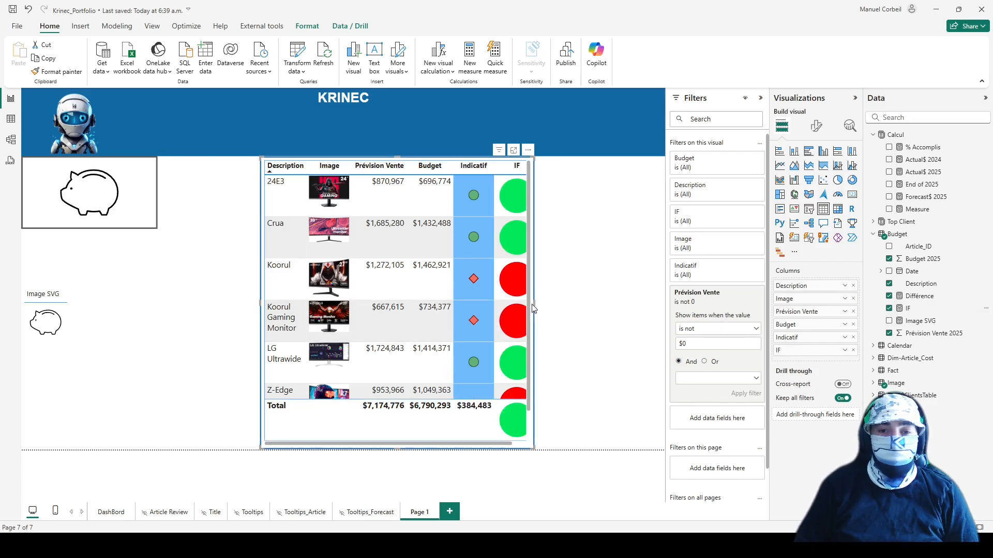
pyautogui.moveTo(534, 303); pyautogui.dragTo(614, 305)
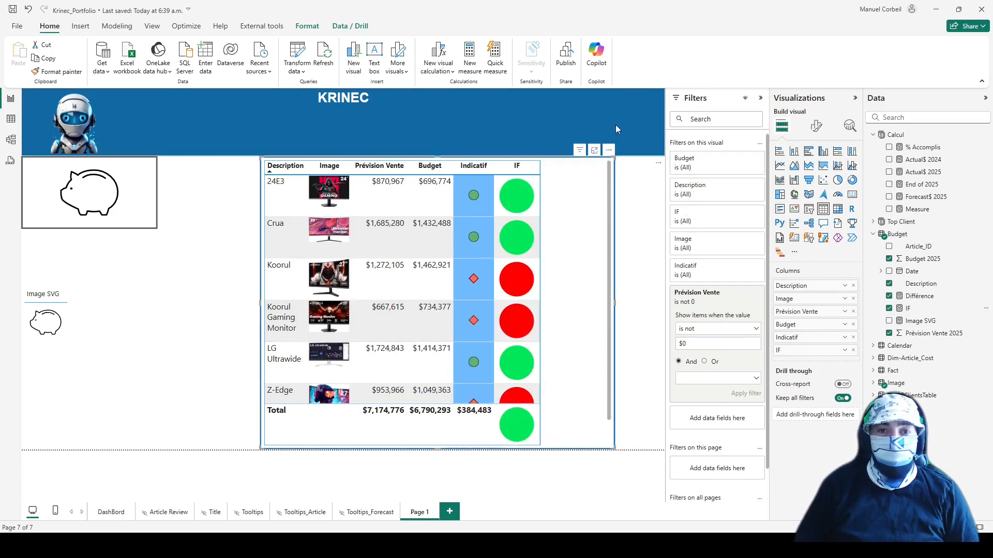
pyautogui.scroll(-1, 492, 338)
pyautogui.scroll(1, 491, 338)
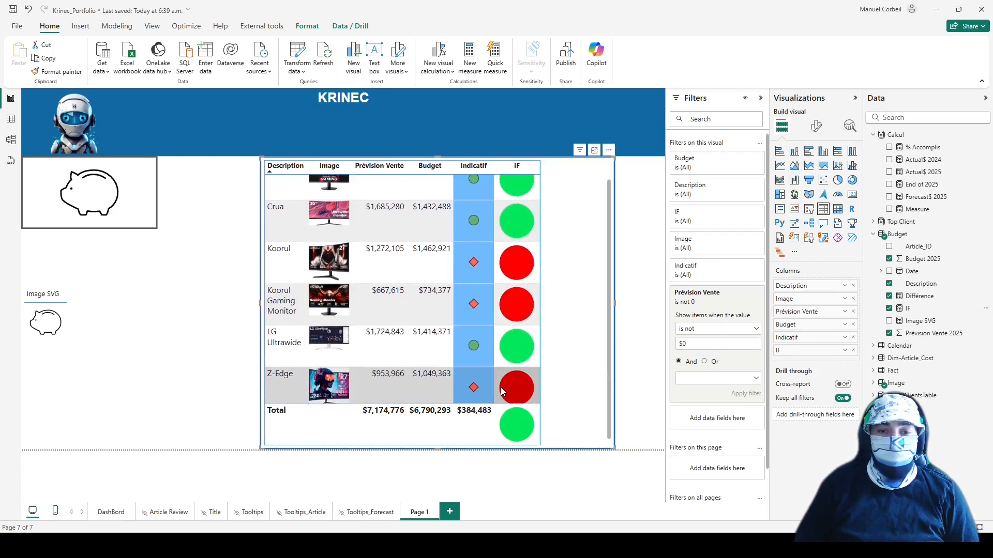
# Reduce the product table's image height to 76 px
pyautogui.click(816, 126)
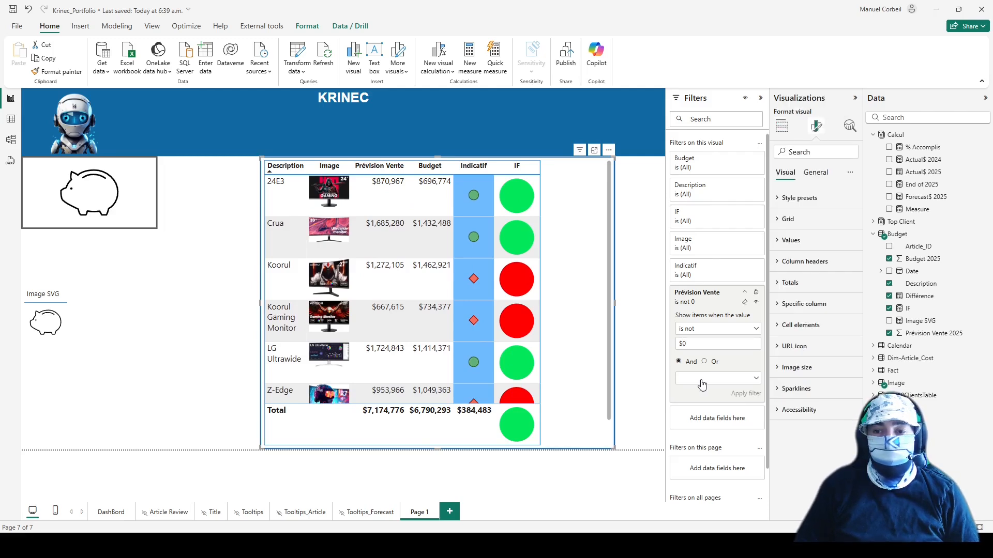
pyautogui.click(808, 368)
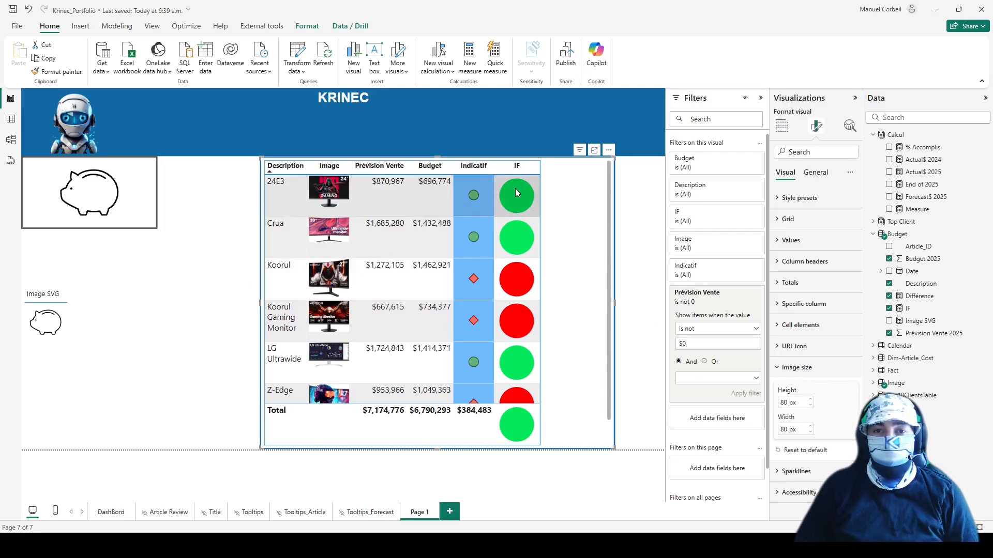
pyautogui.click(811, 405)
pyautogui.click(810, 405)
pyautogui.click(811, 405)
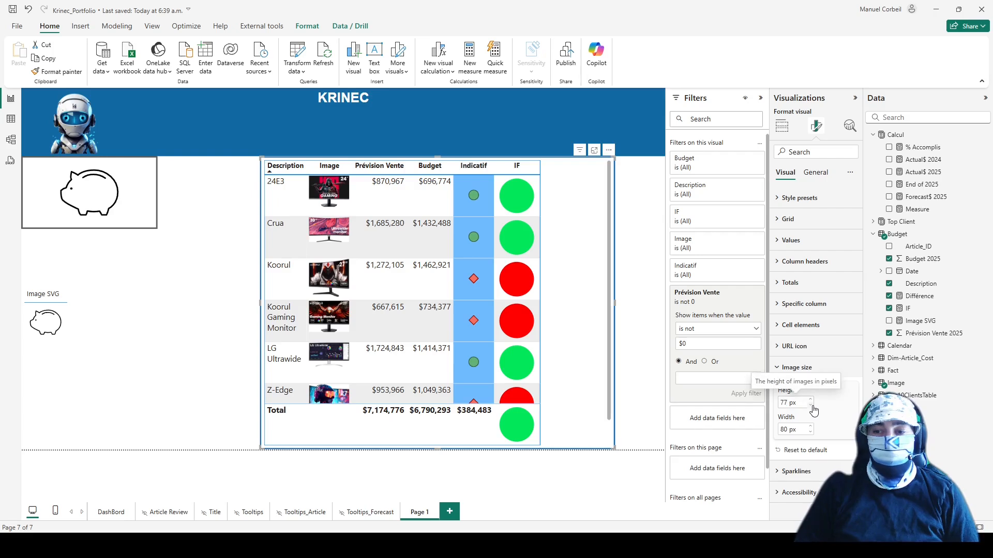
pyautogui.click(811, 405)
pyautogui.click(782, 126)
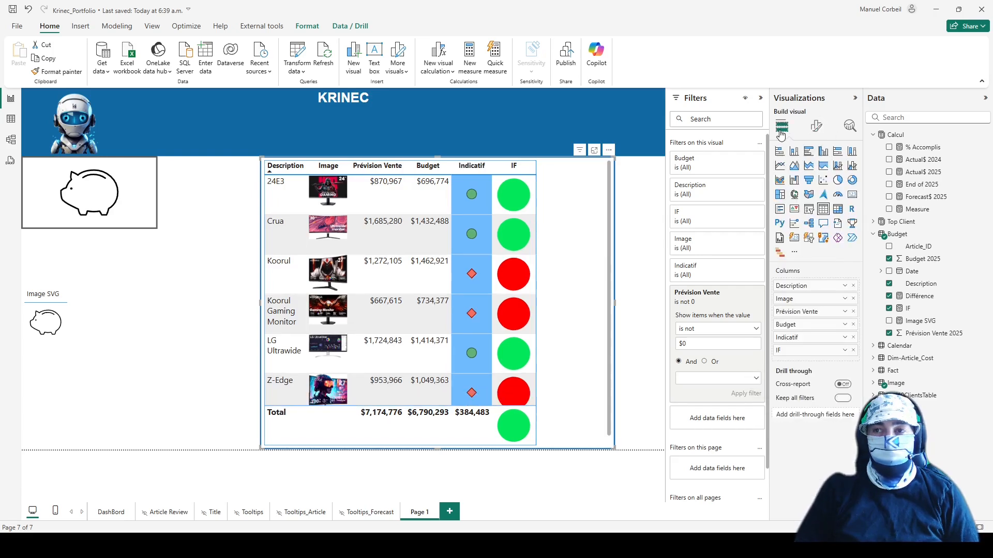
# Set the product table's image height to 50 px, reduce it to 40 px, and deselect the visual
pyautogui.click(816, 127)
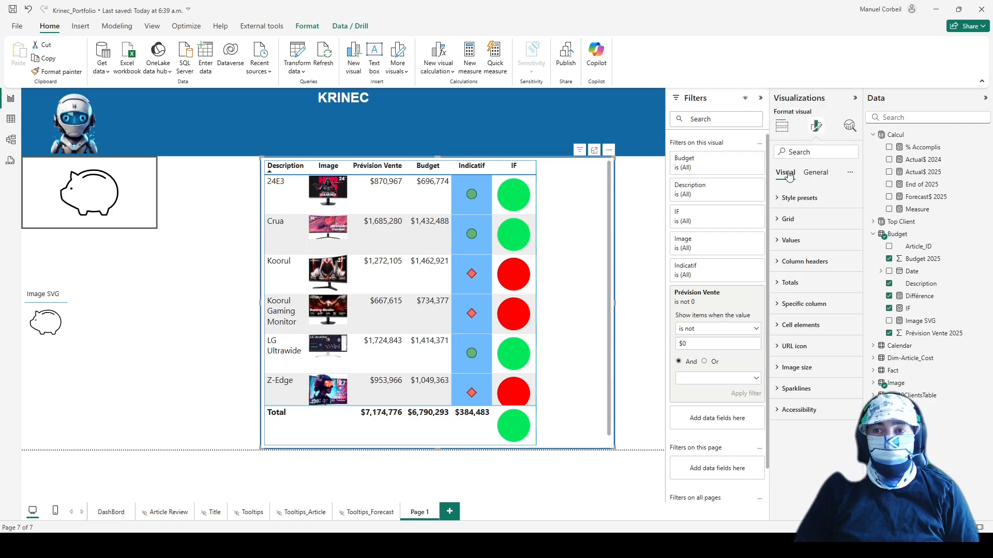
pyautogui.click(796, 367)
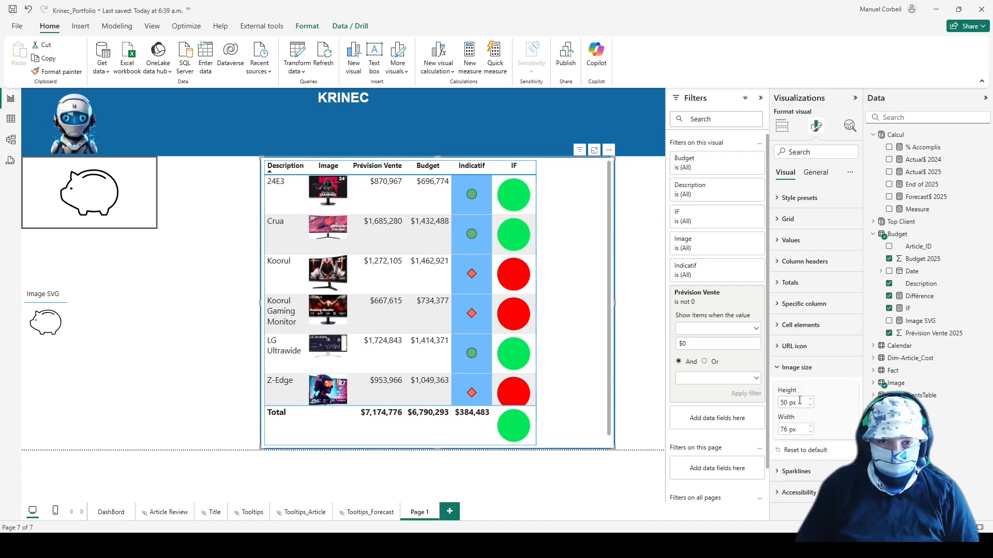
pyautogui.press('Return')
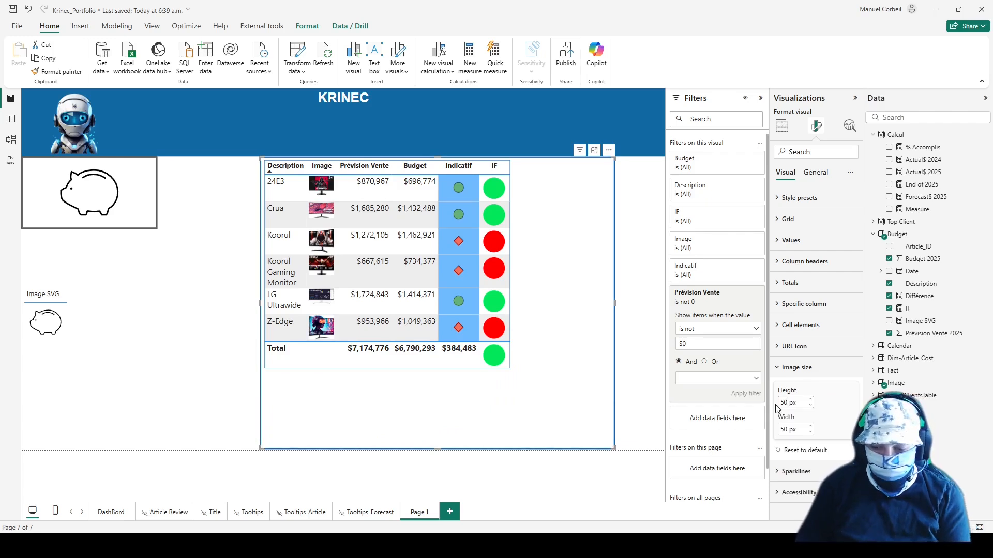
pyautogui.write('40')
pyautogui.press('Return')
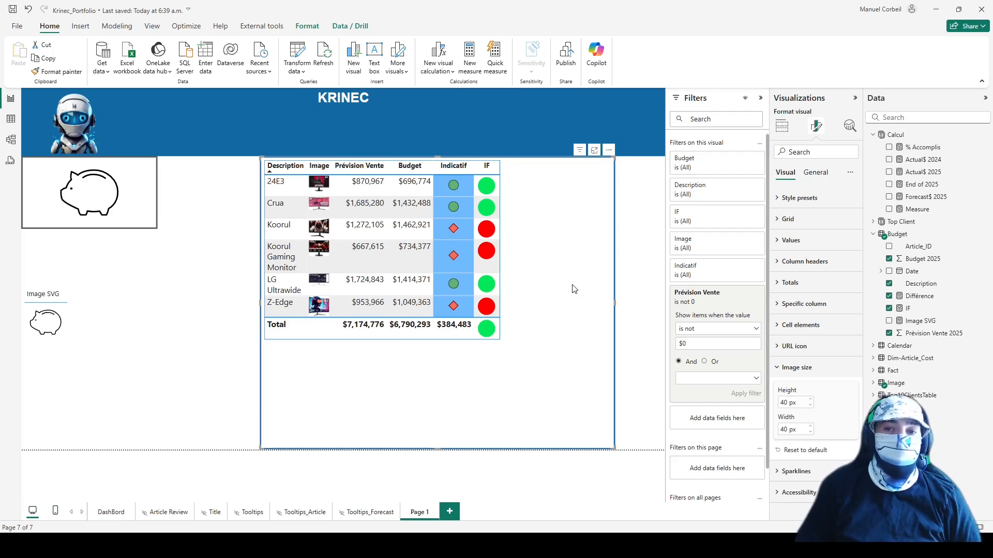
pyautogui.click(627, 308)
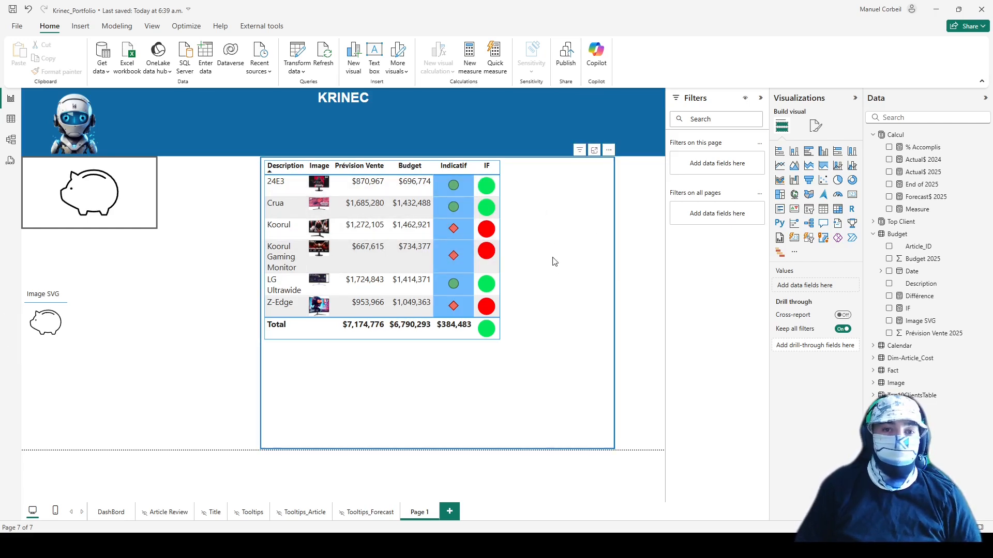
# Open the Image SVG measure and copy its entire quoted piggy bank SVG string
pyautogui.click(564, 354)
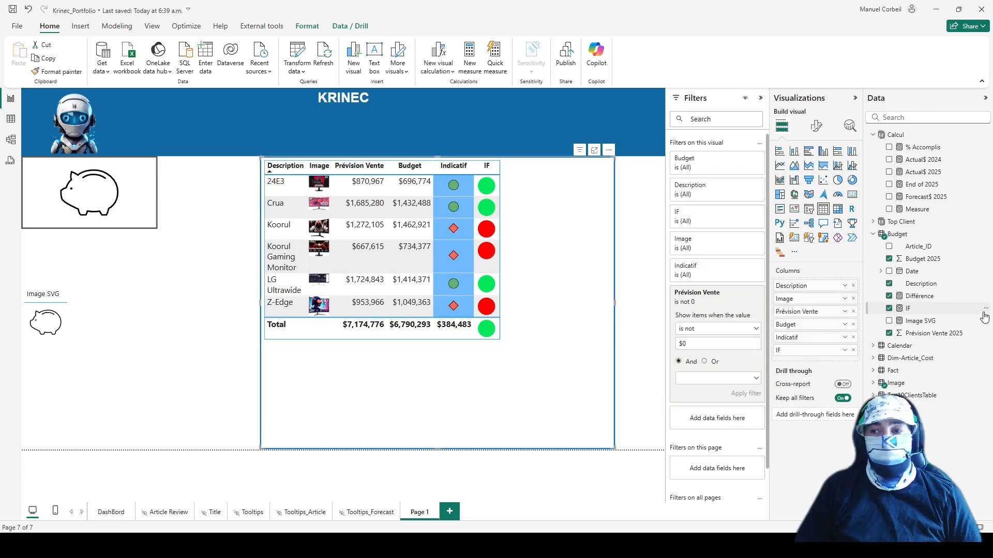
pyautogui.click(926, 323)
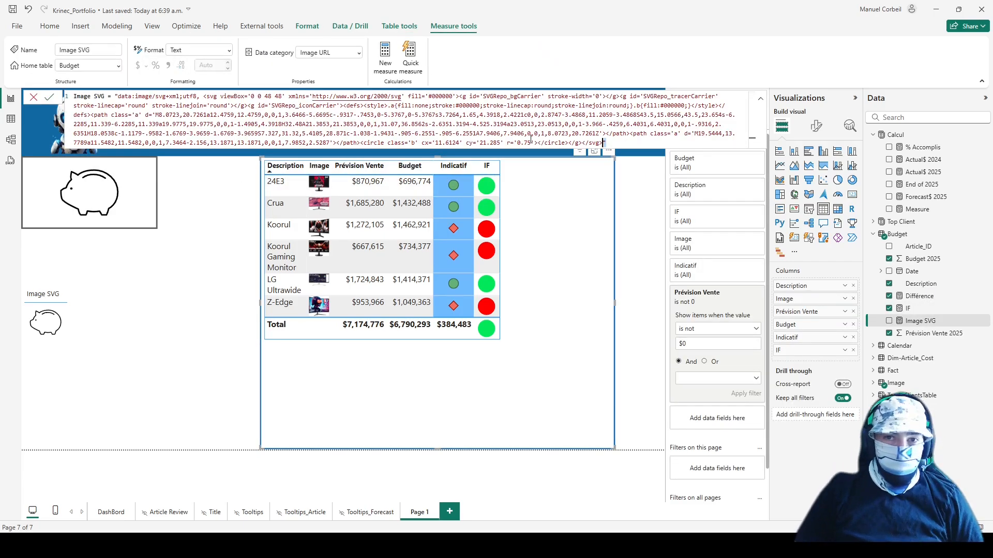
pyautogui.keyDown('shift'); pyautogui.click(115, 96); pyautogui.keyUp('shift')
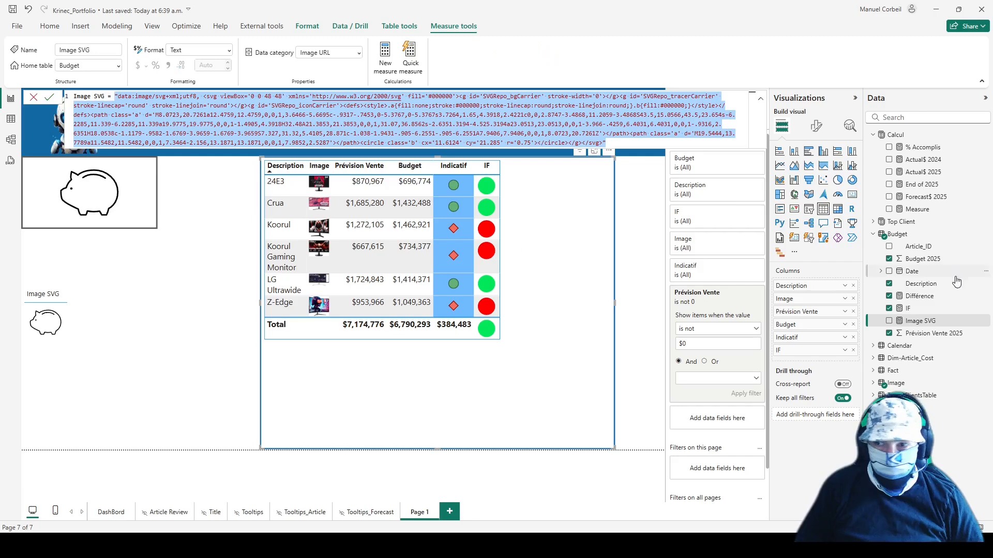
# Replace the #02e85a circle SVG string in the IF measure with the copied piggy bank string and commit the formula
pyautogui.click(954, 310)
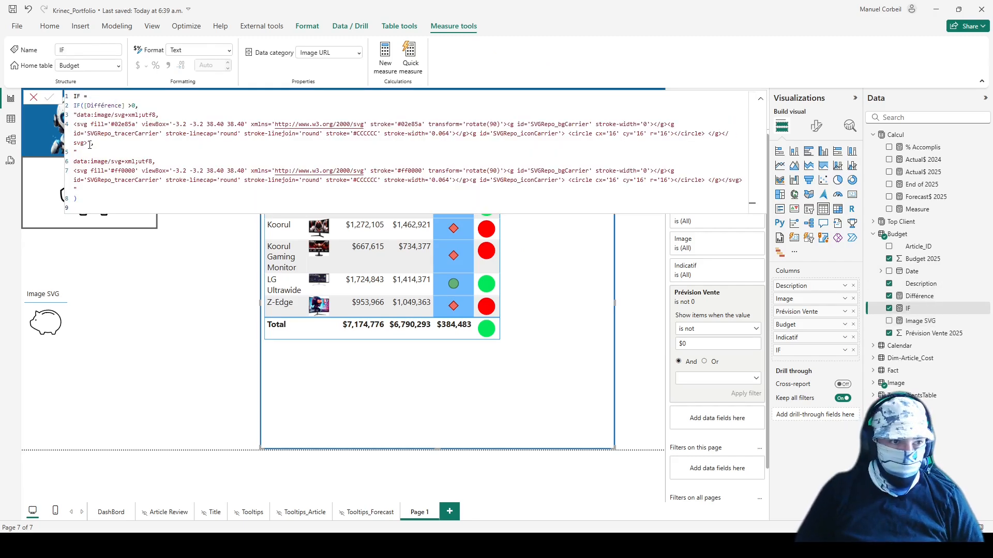
pyautogui.moveTo(82, 141); pyautogui.dragTo(69, 115)
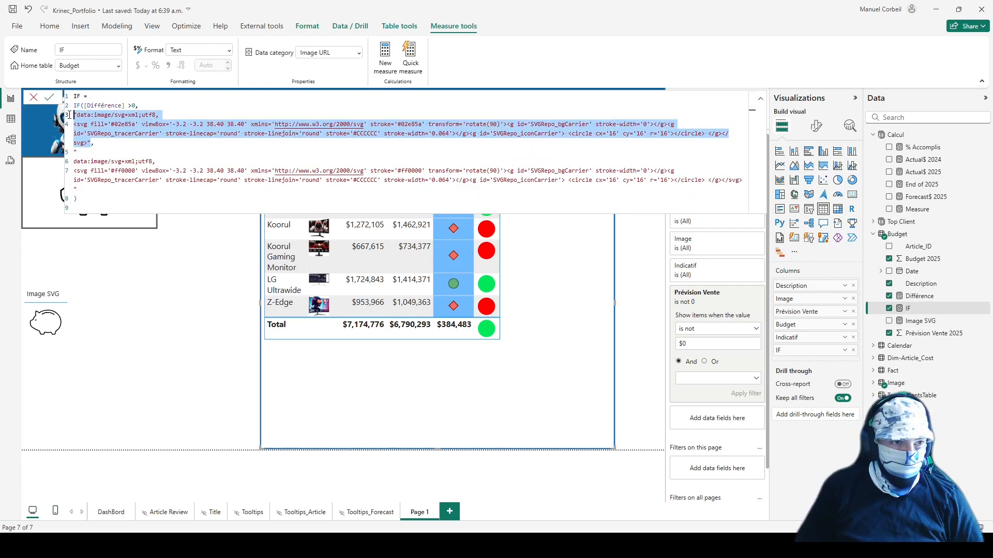
pyautogui.hotkey('ctrl', 'v')
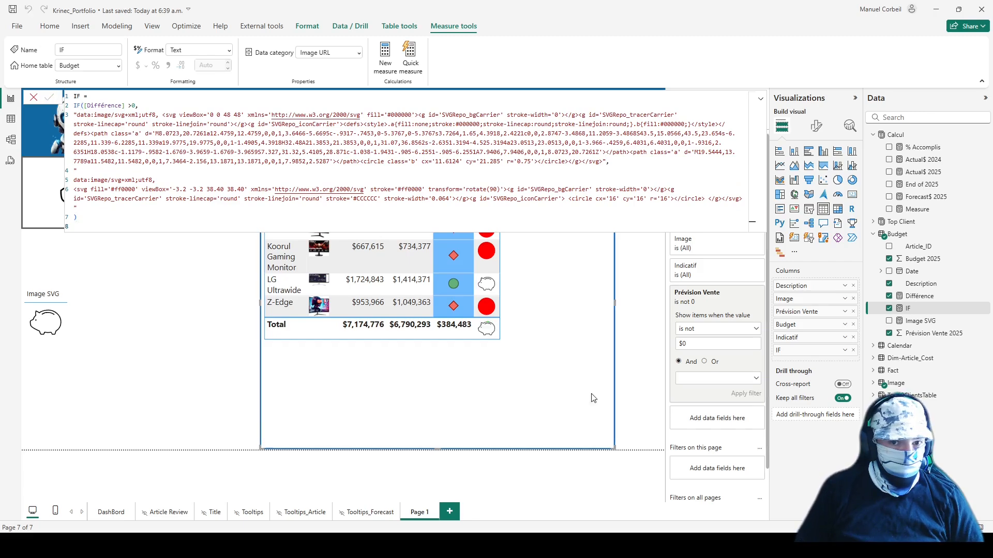
pyautogui.click(233, 349)
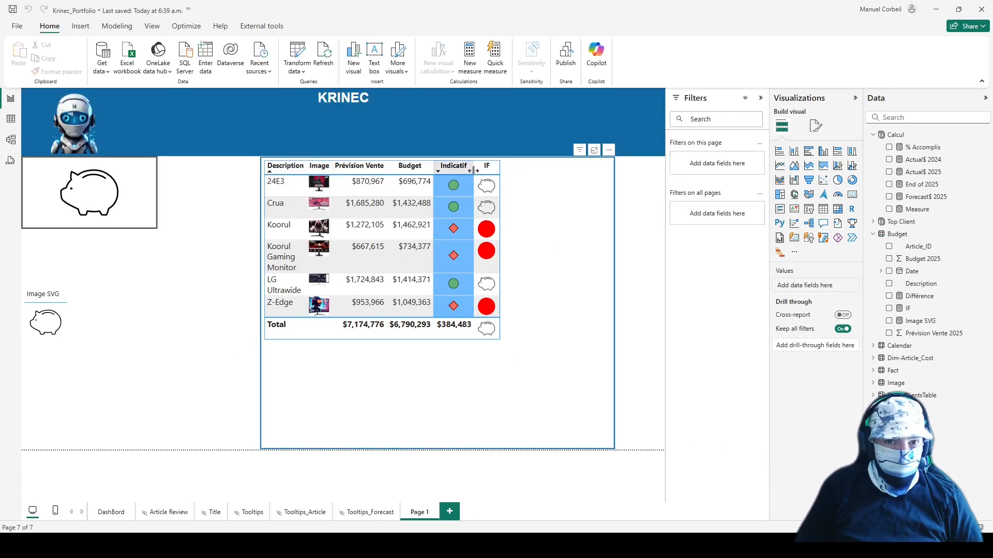
pyautogui.moveTo(489, 193)
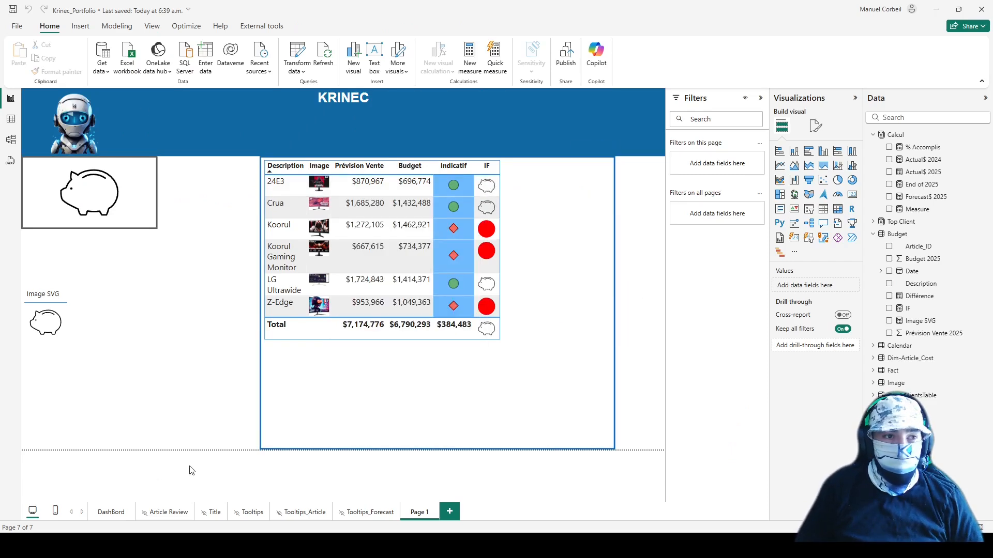
# Move the piggy bank button into the empty area beside the product table and review its effects and style settings
pyautogui.moveTo(116, 215); pyautogui.dragTo(170, 254)
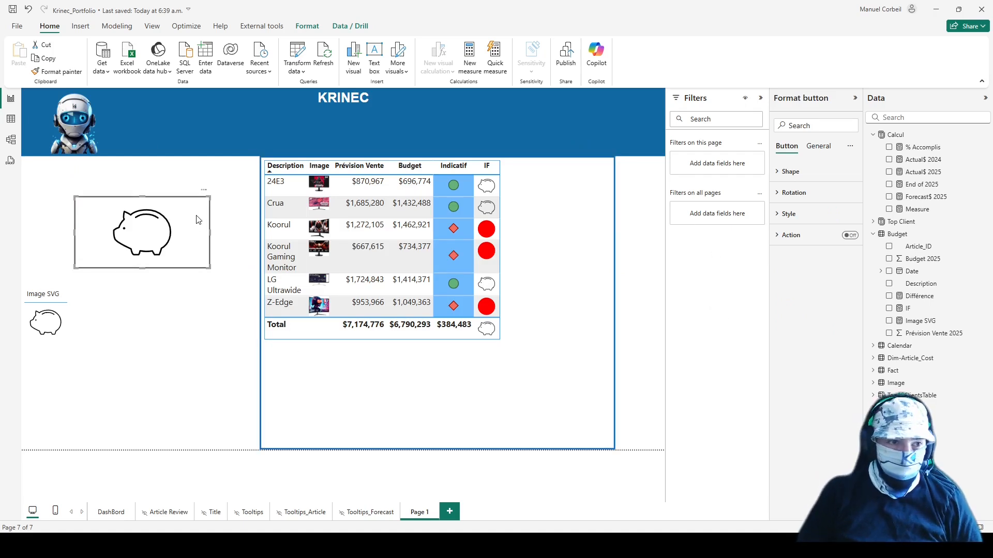
pyautogui.click(818, 147)
pyautogui.click(815, 202)
pyautogui.click(797, 191)
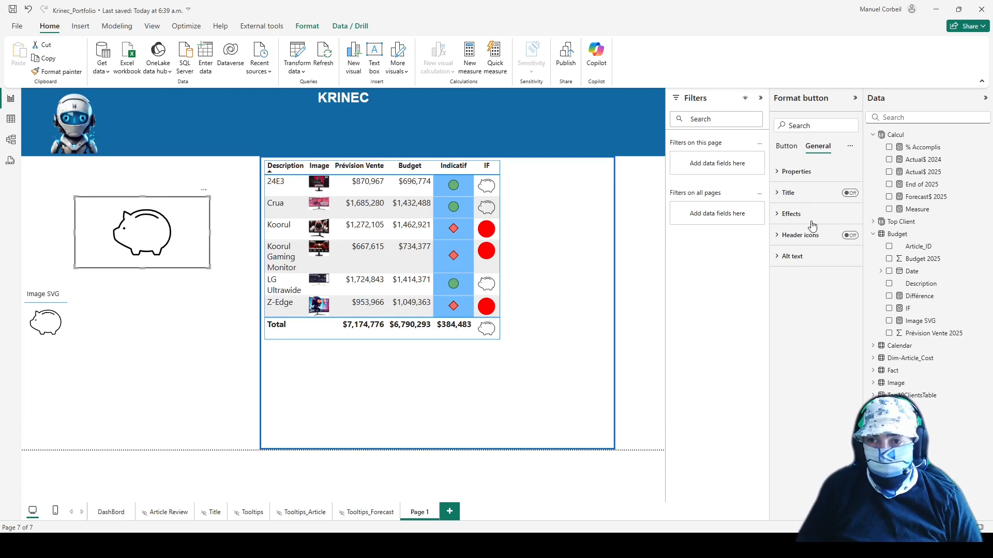
pyautogui.click(813, 217)
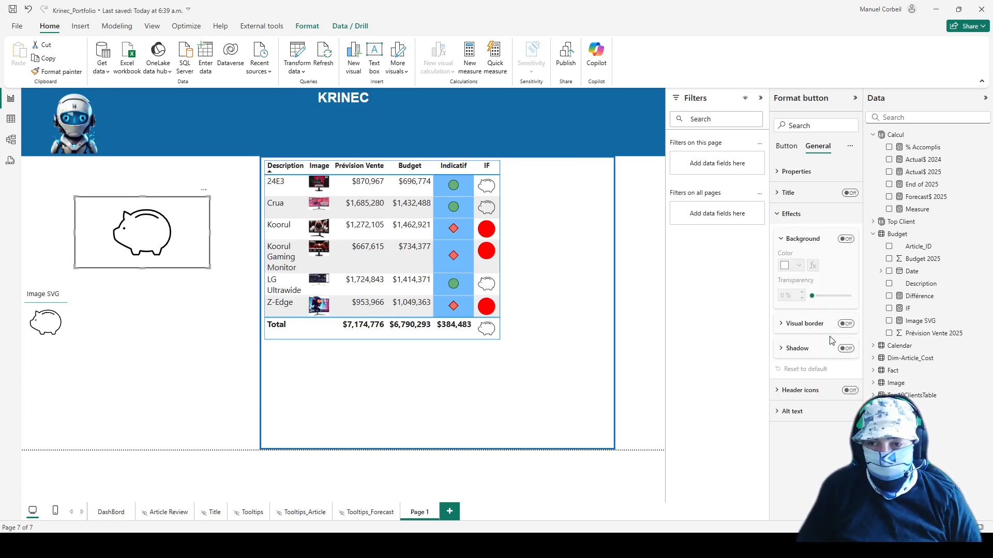
pyautogui.click(787, 215)
pyautogui.click(788, 148)
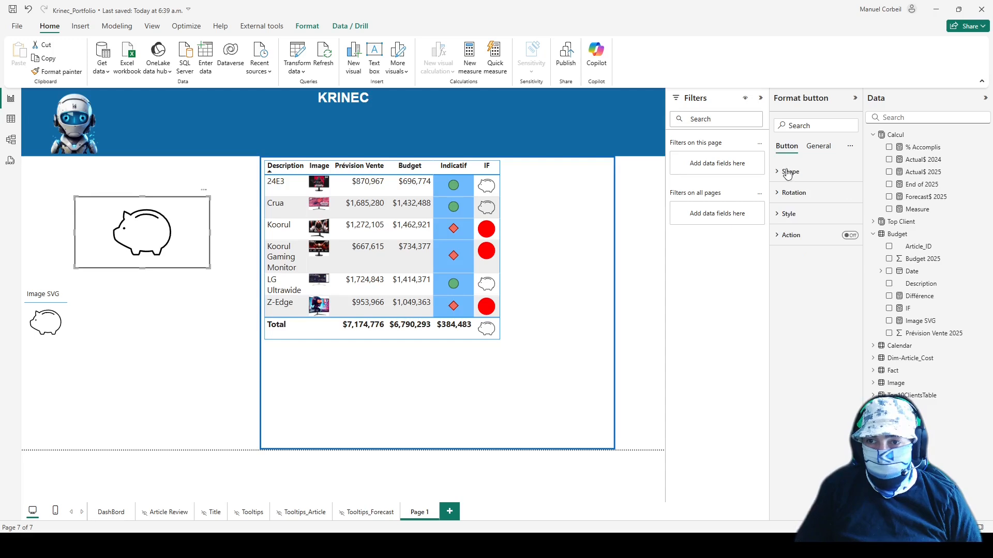
pyautogui.click(792, 215)
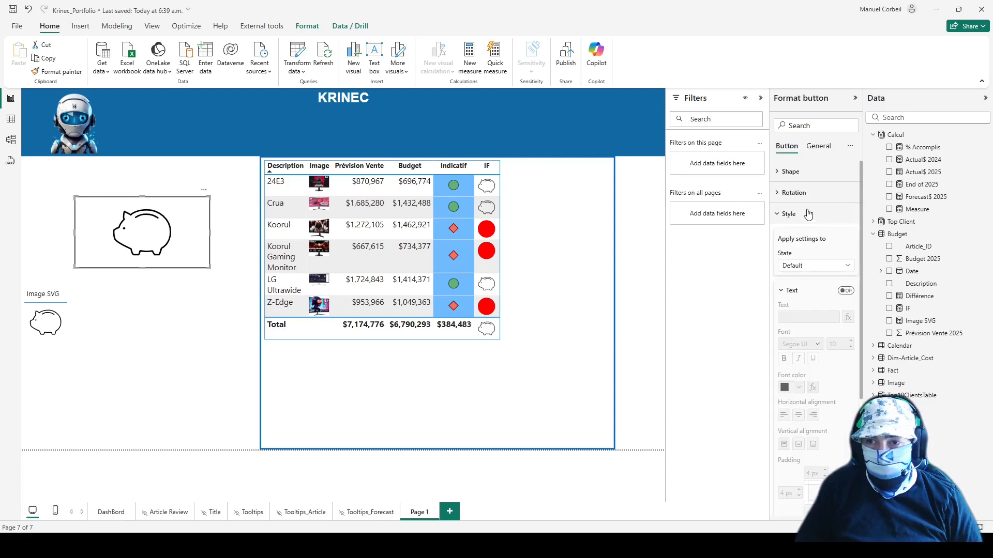
pyautogui.click(813, 293)
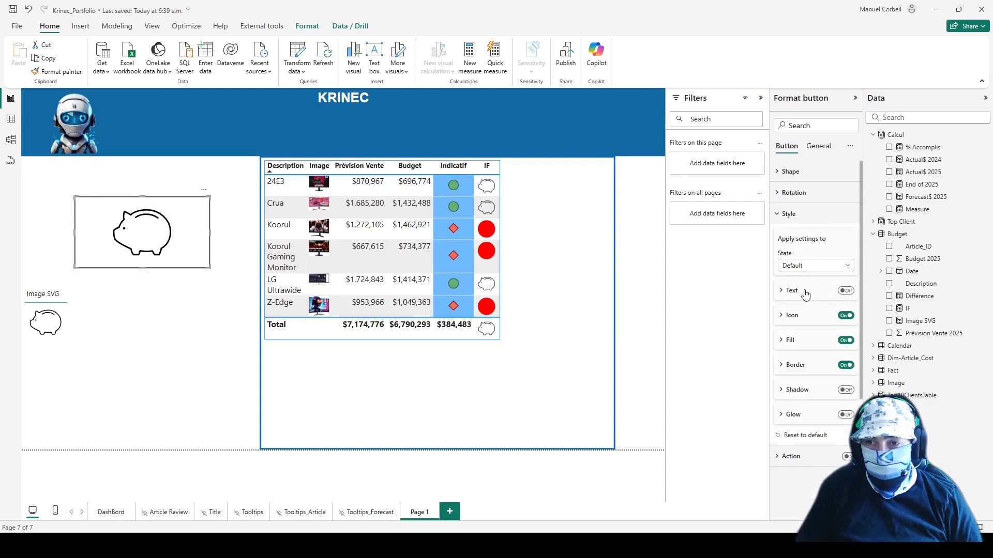
pyautogui.click(243, 293)
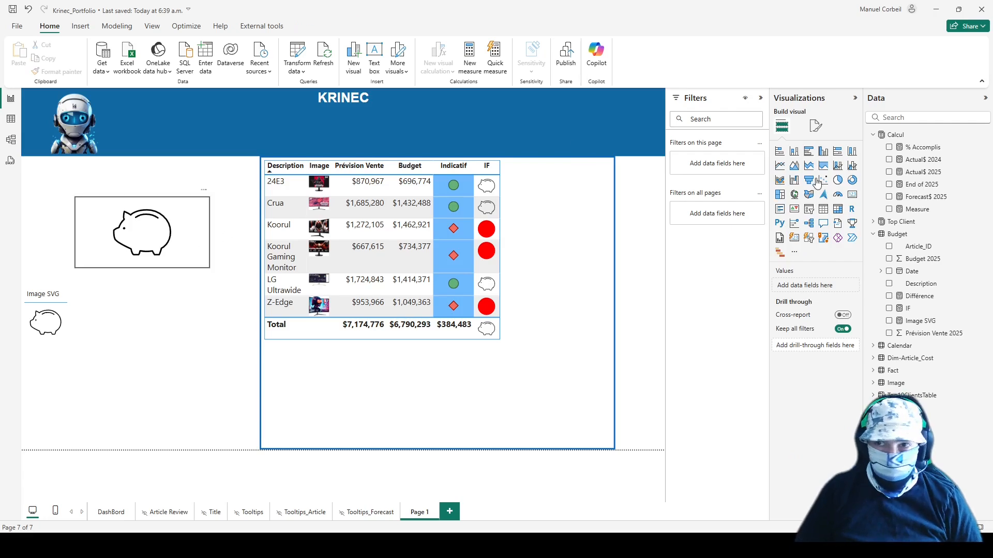
# Turn off the border in the piggy bank button's default style and keep the button selected
pyautogui.click(799, 215)
pyautogui.scroll(-2, 787, 186)
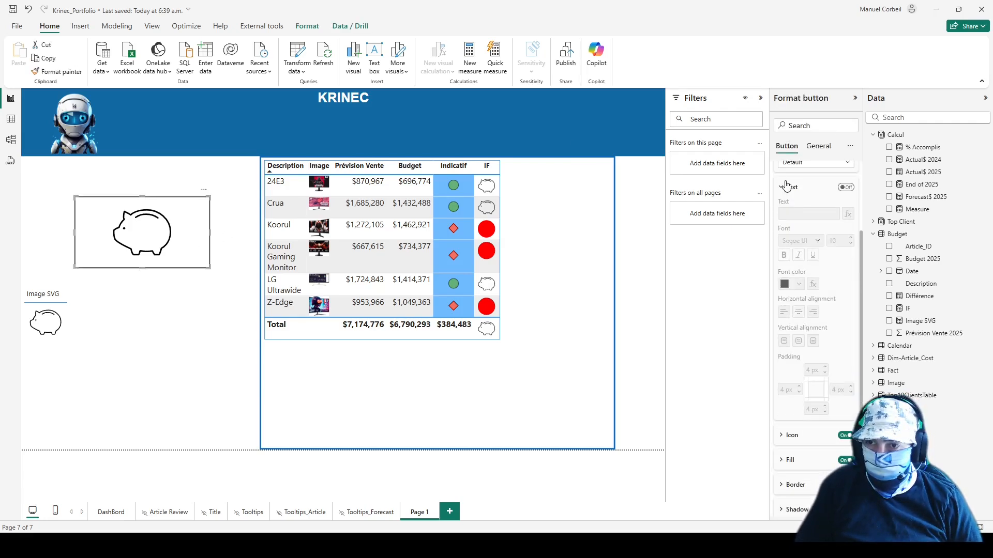
pyautogui.click(783, 187)
pyautogui.click(845, 366)
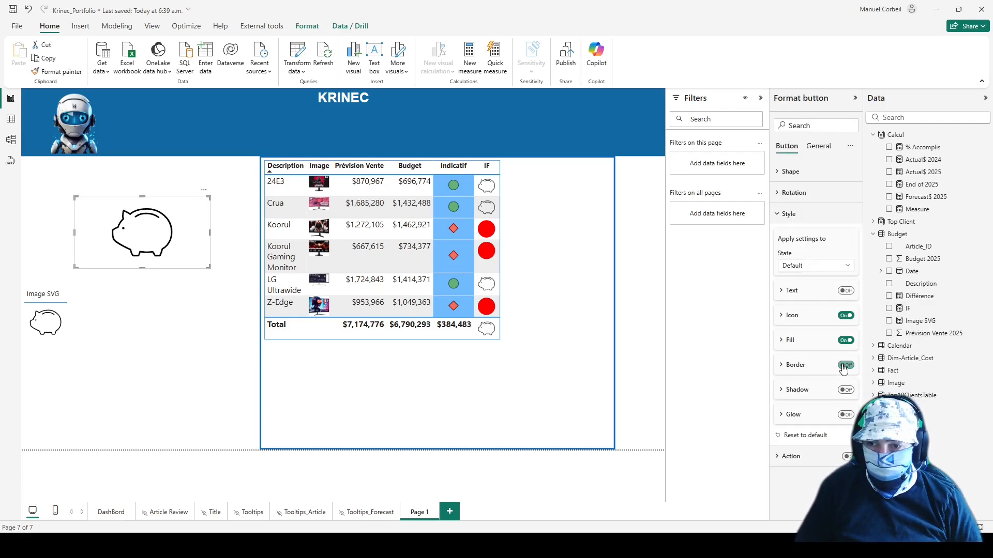
pyautogui.click(220, 295)
pyautogui.click(177, 244)
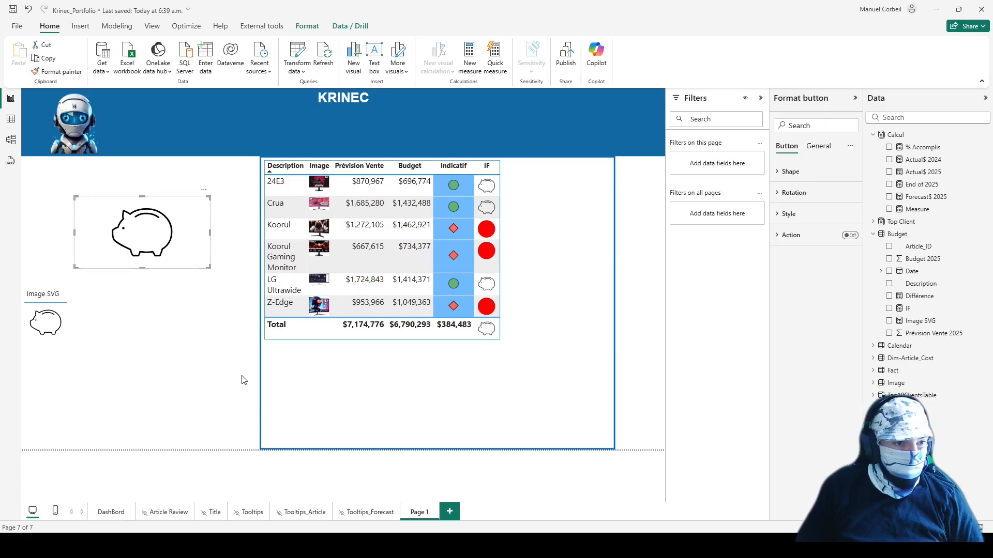
# Copy the borderless piggy bank button from Page 1 and paste it onto the DashBord page
pyautogui.hotkey('ctrl', 'c')
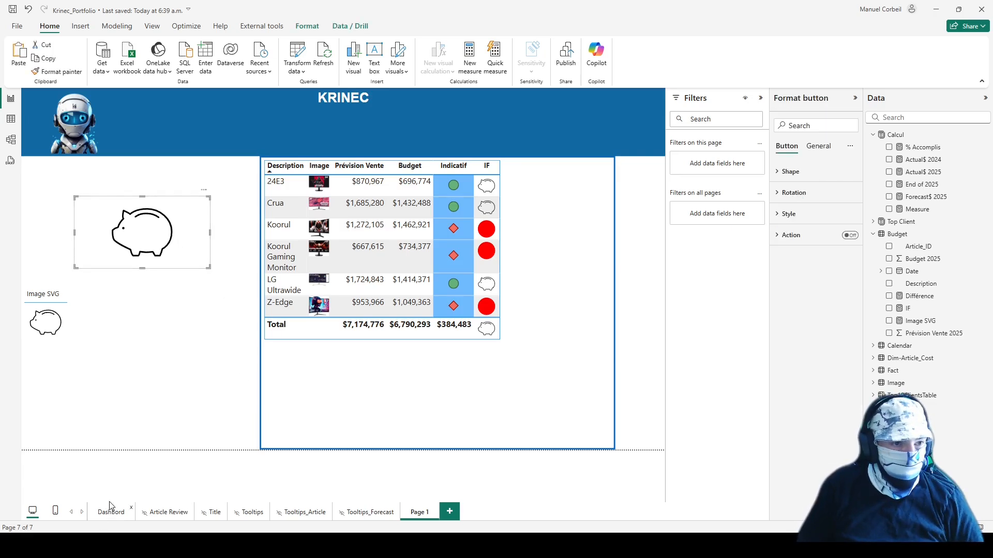
pyautogui.click(110, 506)
pyautogui.hotkey('ctrl', 'v')
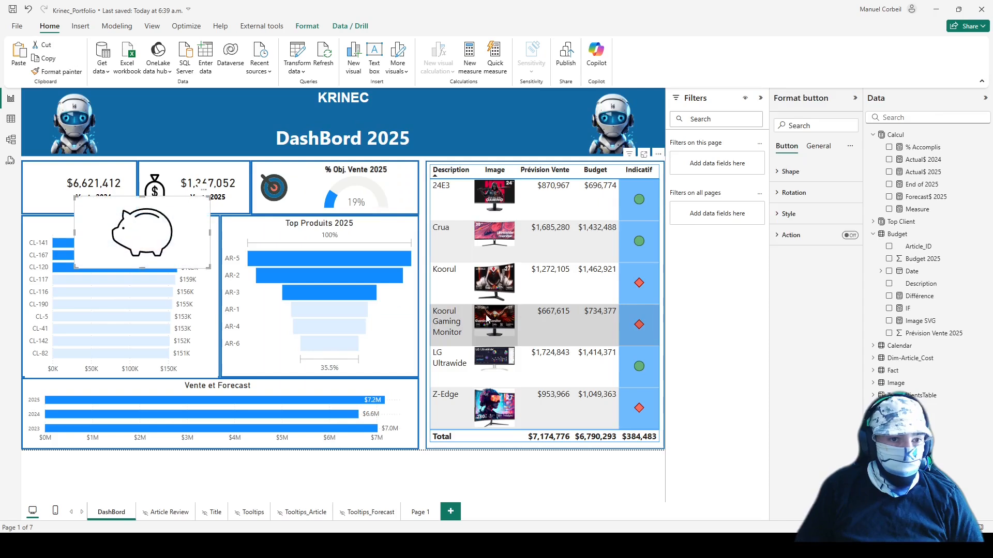
# Shrink the pasted piggy bank button and place it as a small icon in the sales card above the Top 10 Clients chart
pyautogui.moveTo(209, 267); pyautogui.dragTo(175, 250)
pyautogui.moveTo(108, 216); pyautogui.dragTo(66, 183)
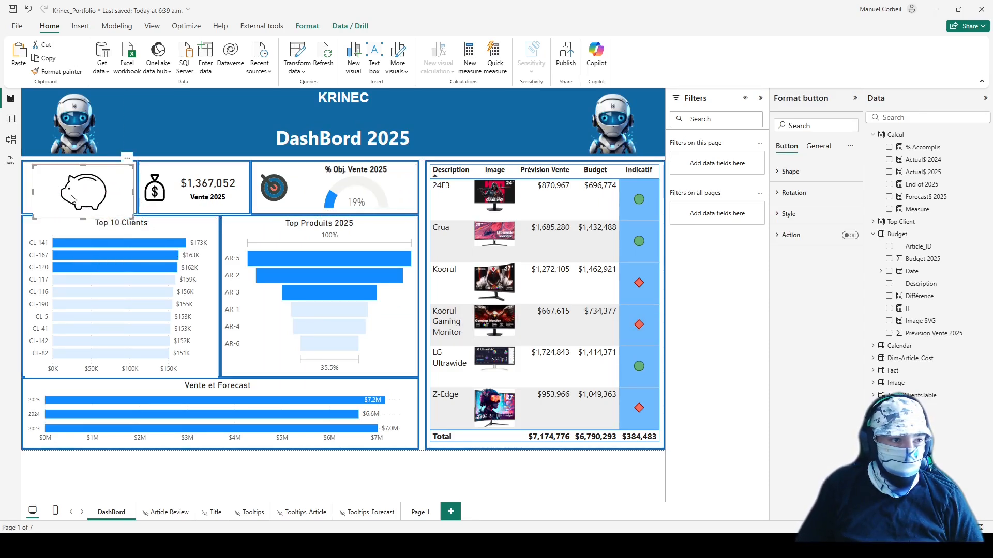
pyautogui.moveTo(132, 217); pyautogui.dragTo(46, 184)
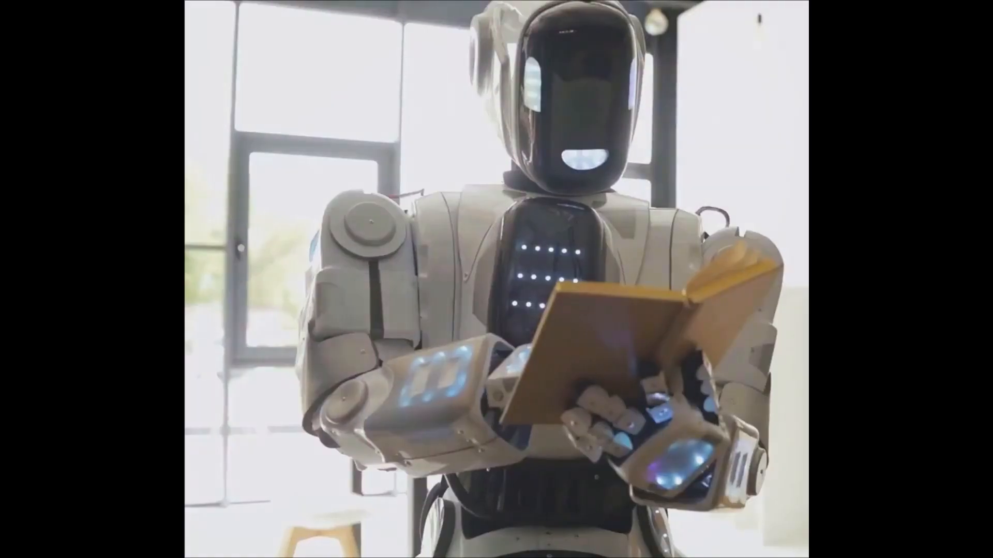